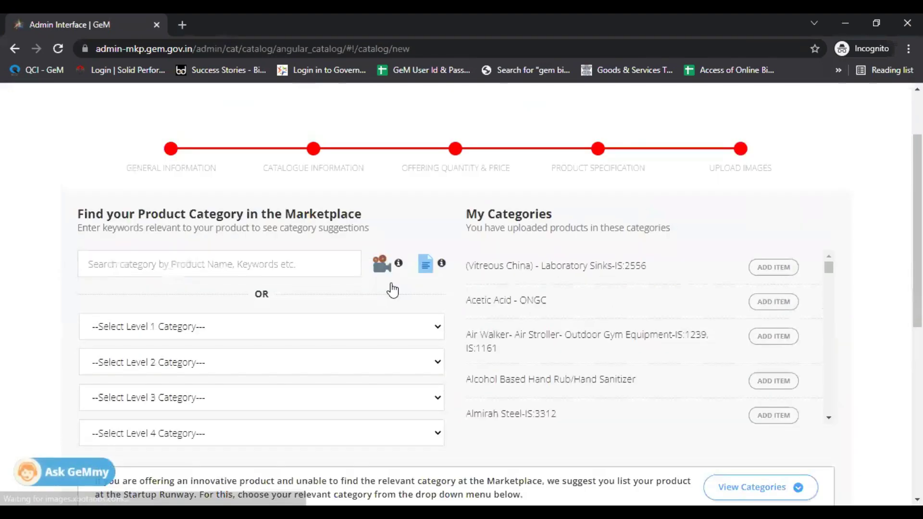
Open the request form for creating or changing a category and set its request type to NEW Category creation
scroll(391, 289, down, 4)
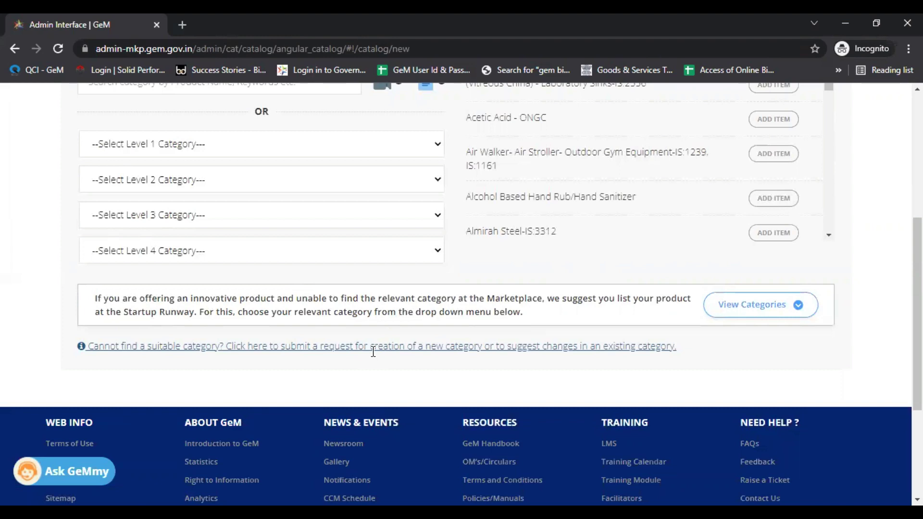
click(386, 345)
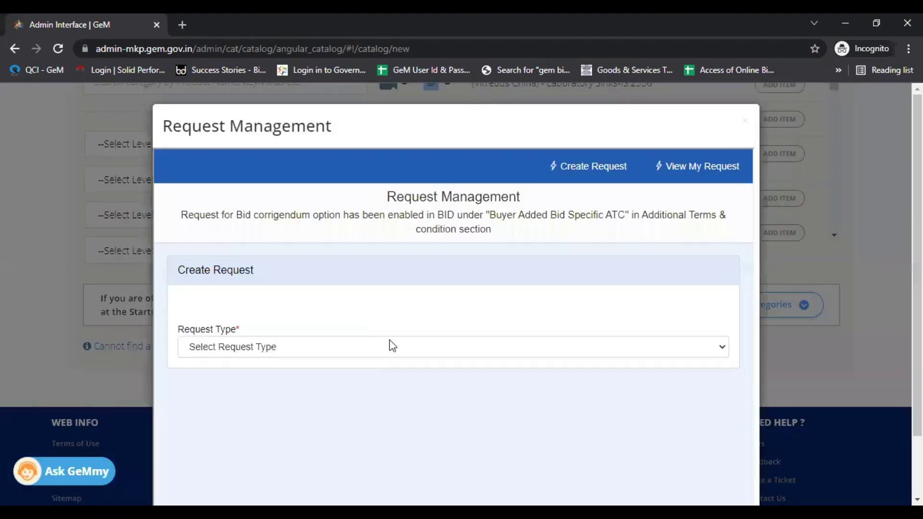
scroll(298, 245, down, 2)
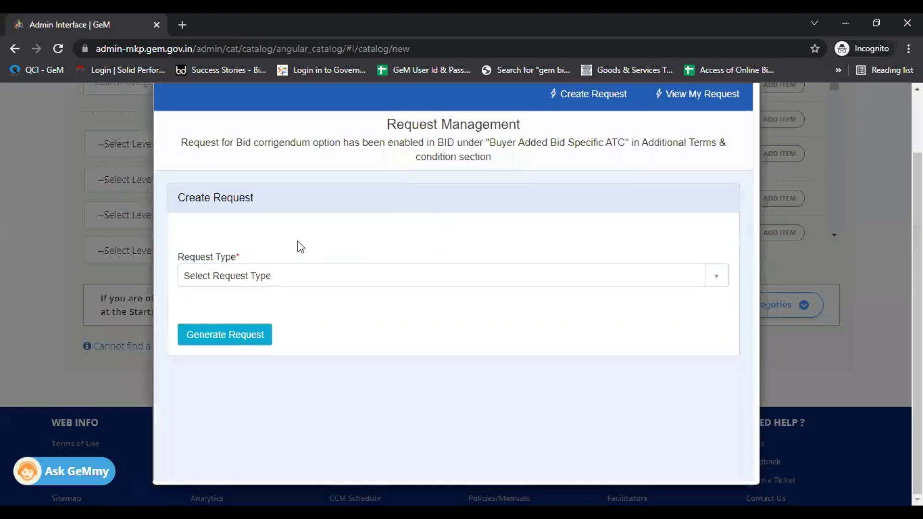
click(264, 284)
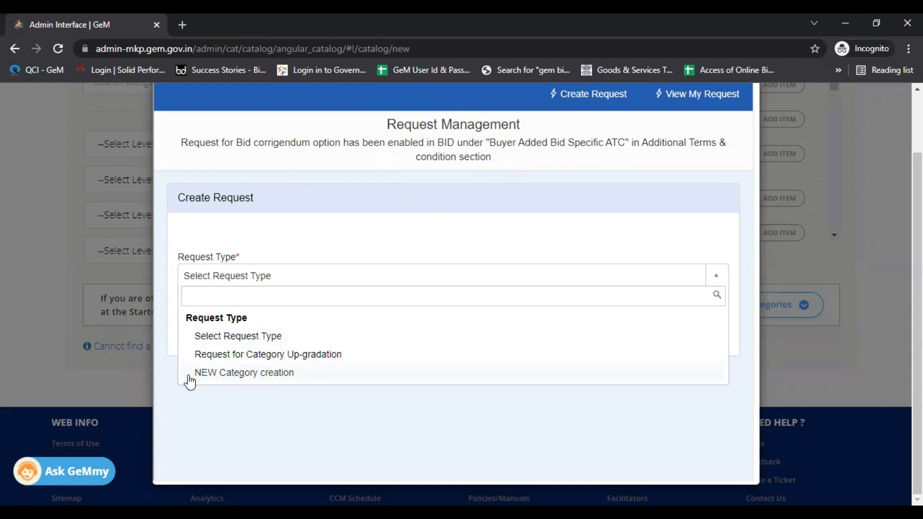
click(267, 375)
Set the request's category type to Product and enter "ABC Category" as the category name
scroll(289, 337, down, 3)
click(235, 192)
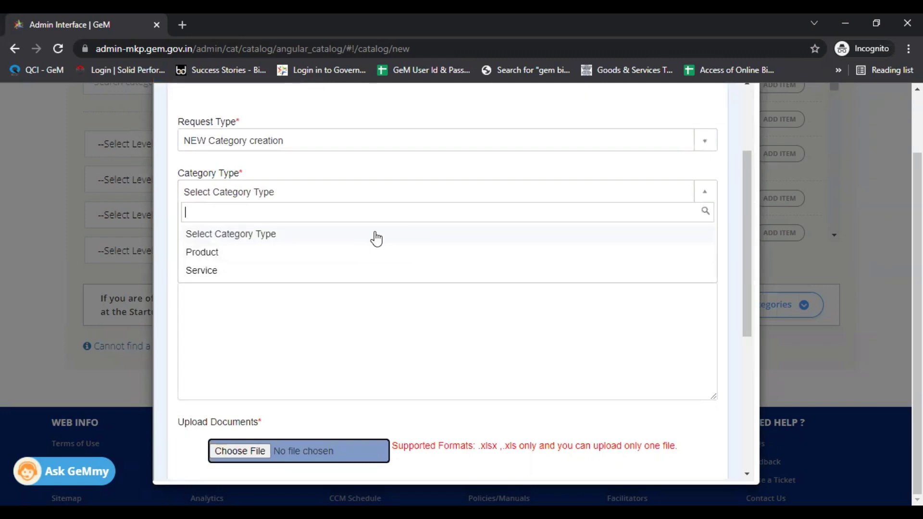
click(239, 259)
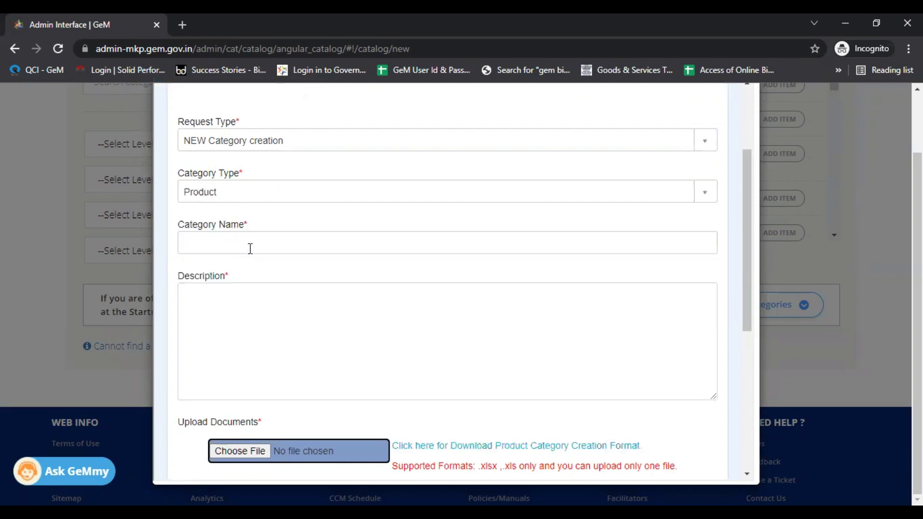
click(281, 249)
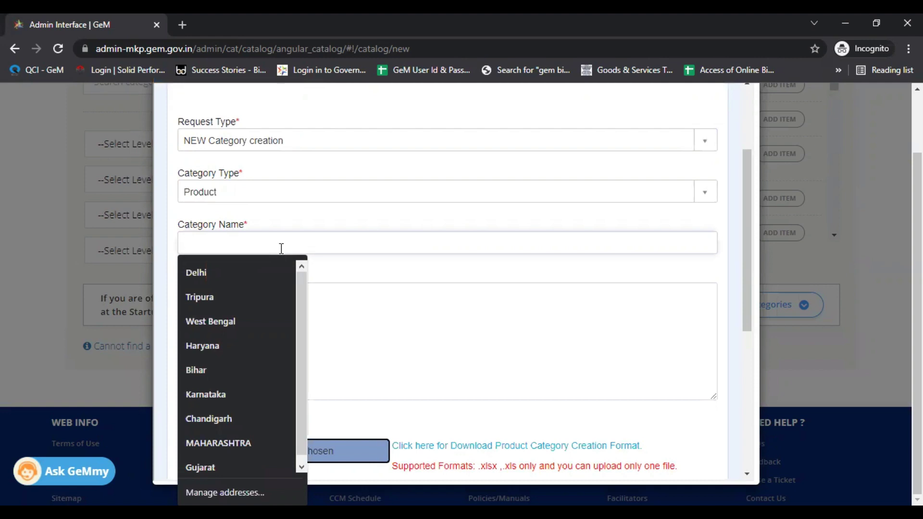
text(ABC Category)
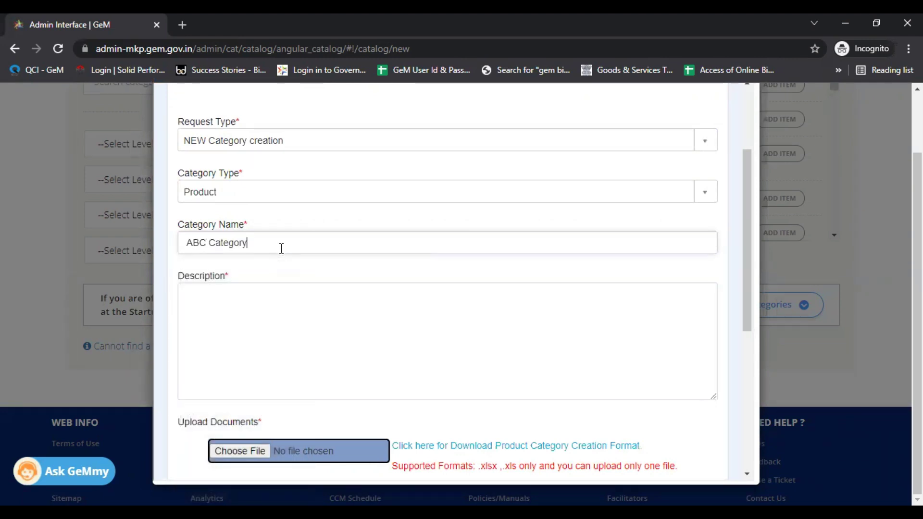
Download the Product Category Creation Format file and open it in Excel
scroll(492, 289, down, 1)
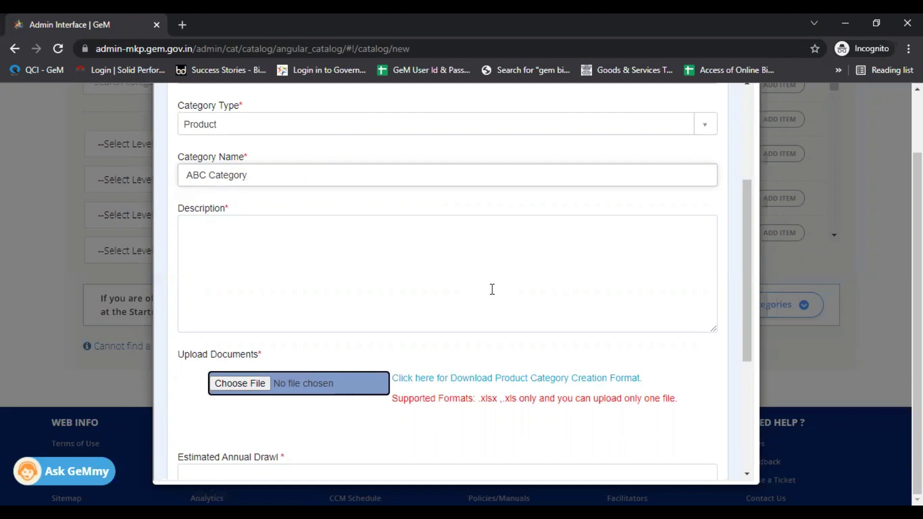
click(295, 270)
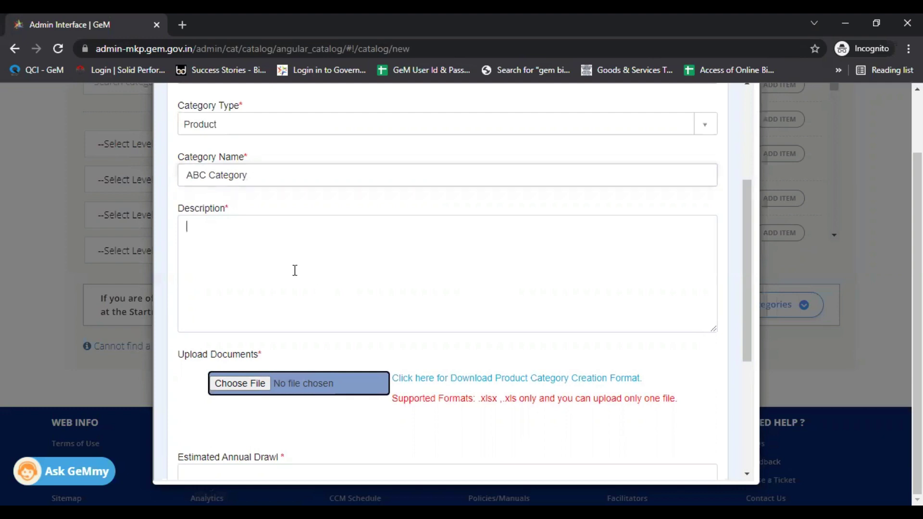
scroll(274, 237, down, 1)
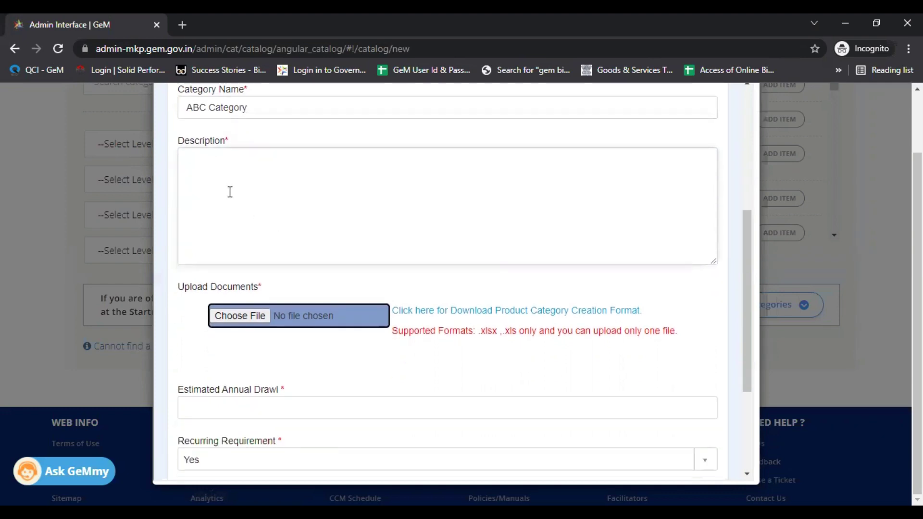
click(378, 152)
scroll(418, 260, down, 3)
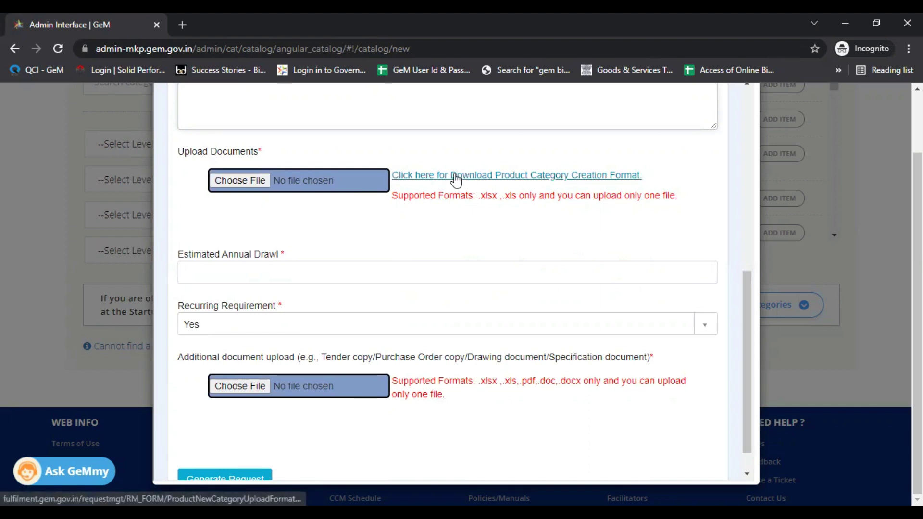
click(527, 183)
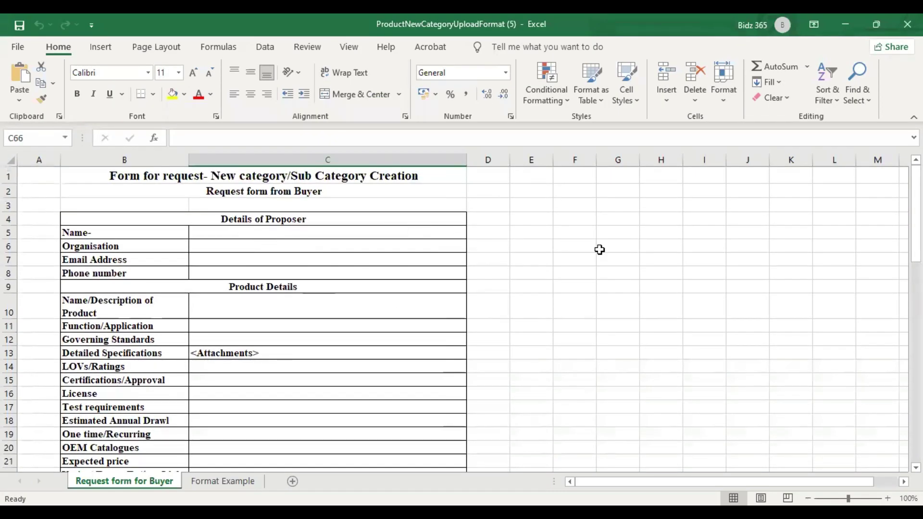
Examine the buyer request form's proposer, product, OEM/seller and prospective buyer sections, and return to the request form in the browser
scroll(480, 304, down, 1)
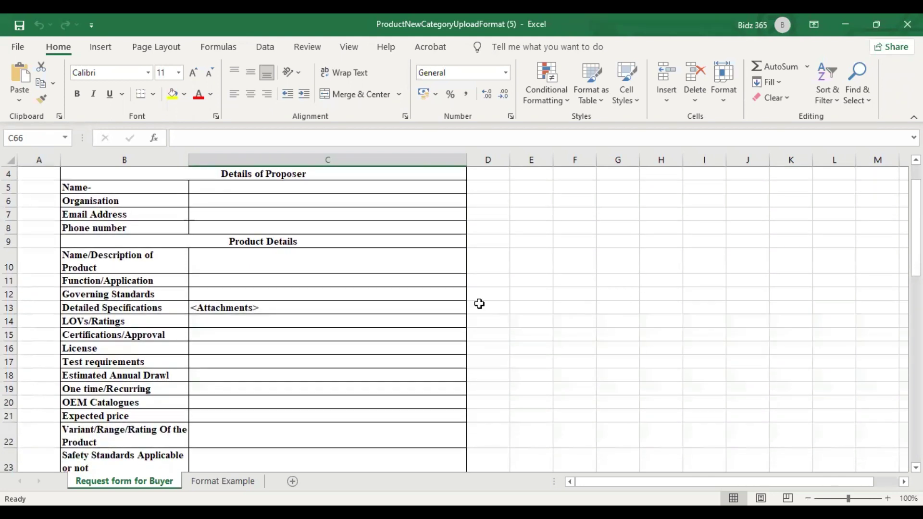
scroll(195, 337, down, 2)
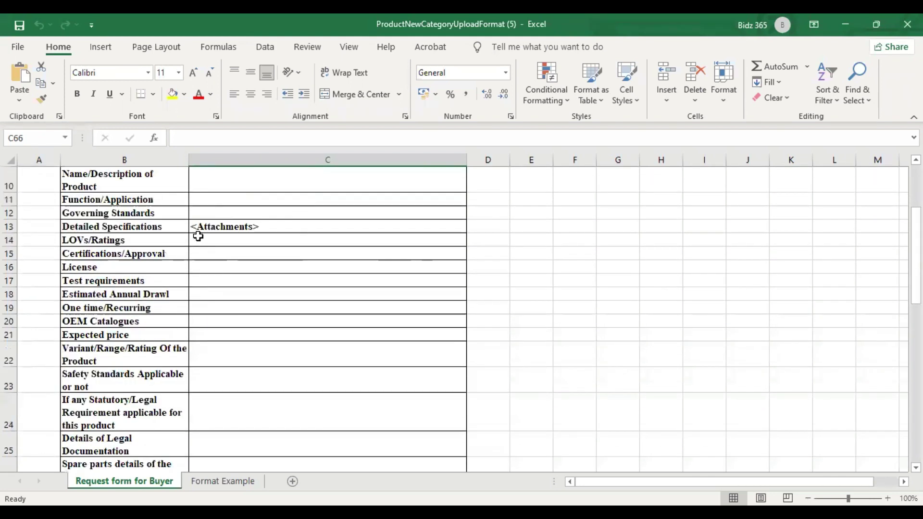
scroll(199, 253, down, 3)
scroll(214, 274, down, 2)
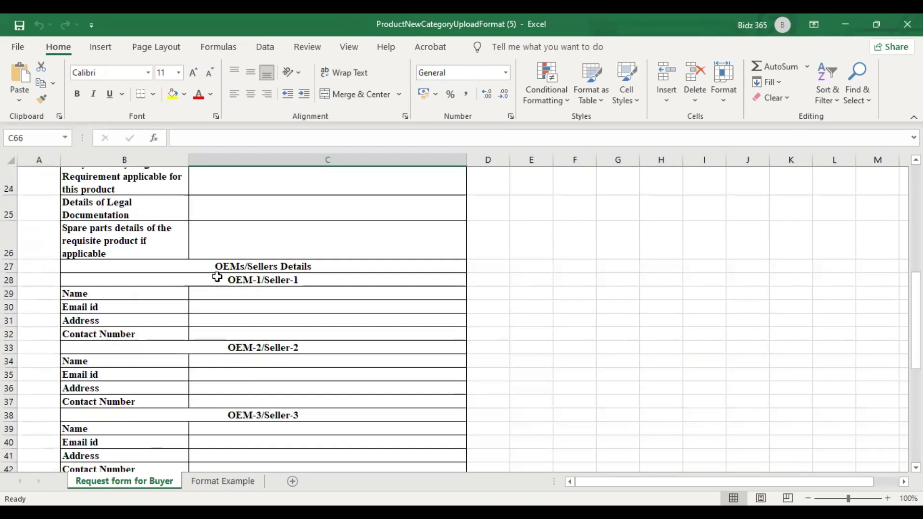
scroll(217, 277, down, 1)
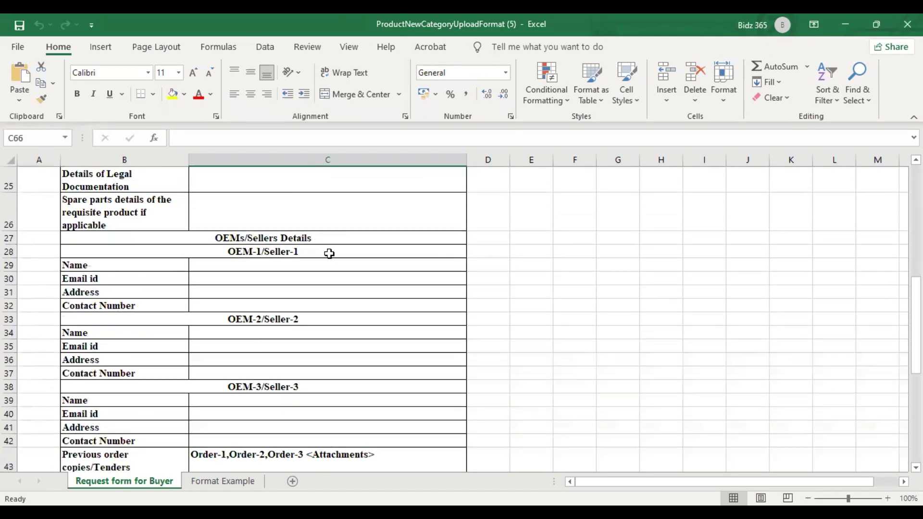
scroll(337, 257, down, 2)
scroll(340, 259, up, 2)
scroll(323, 279, down, 4)
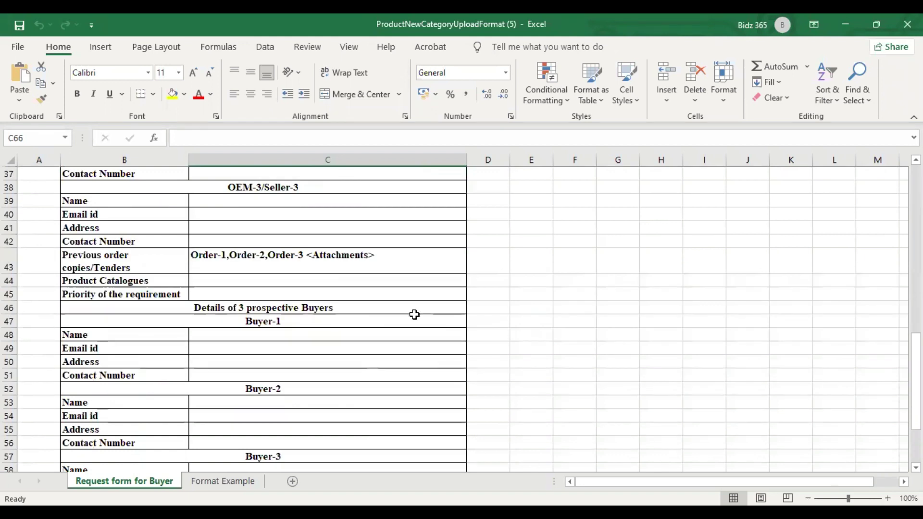
scroll(416, 313, down, 1)
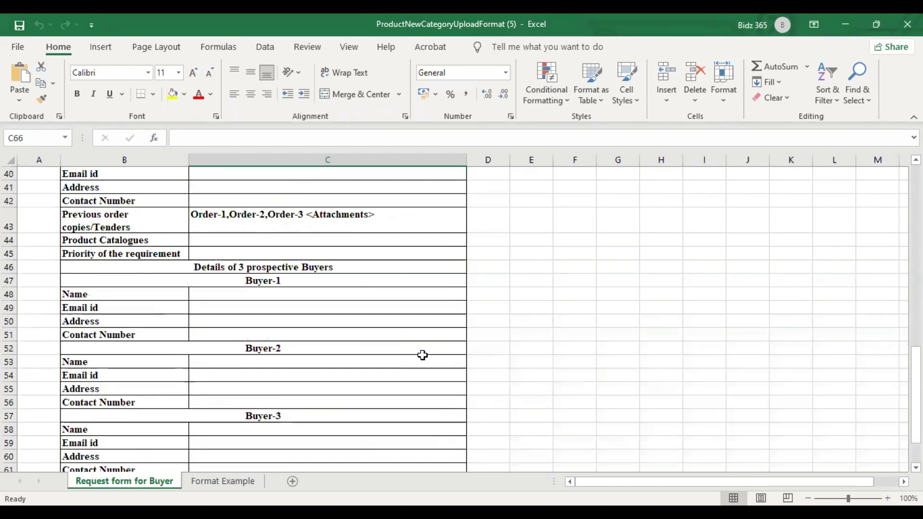
scroll(435, 337, down, 2)
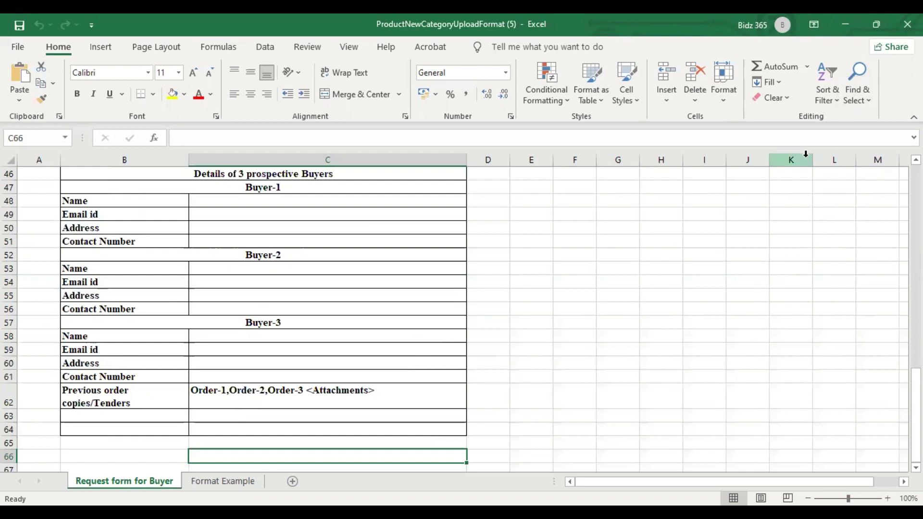
click(855, 28)
Review the Estimated Annual Drawl, Recurring Requirement and additional document upload fields of the category request
click(192, 267)
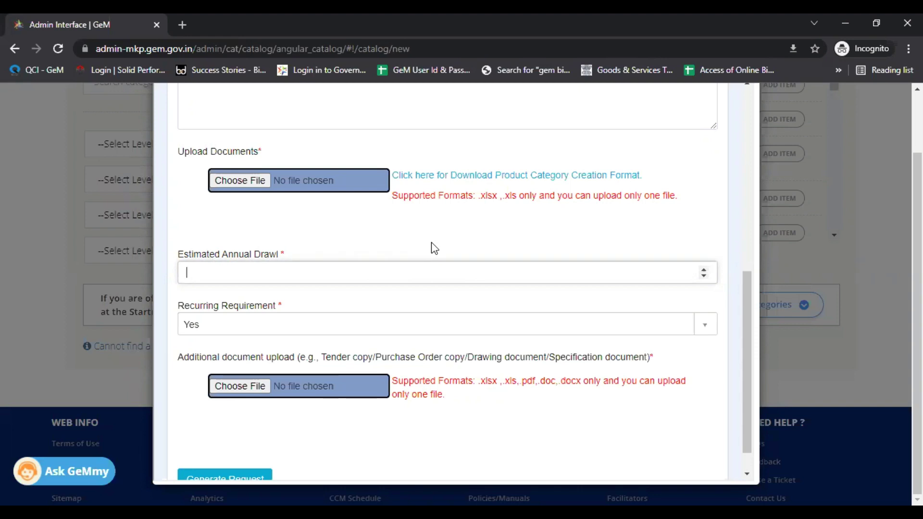
click(333, 318)
click(336, 319)
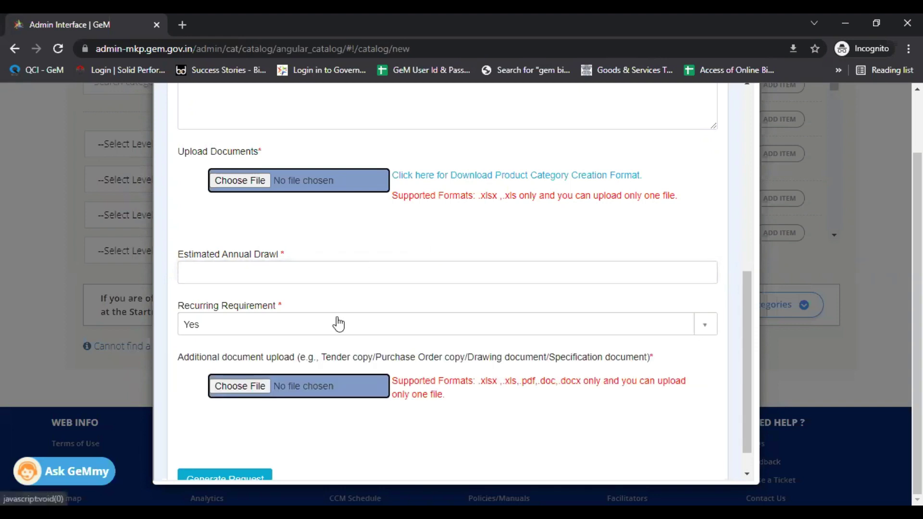
click(336, 323)
click(331, 325)
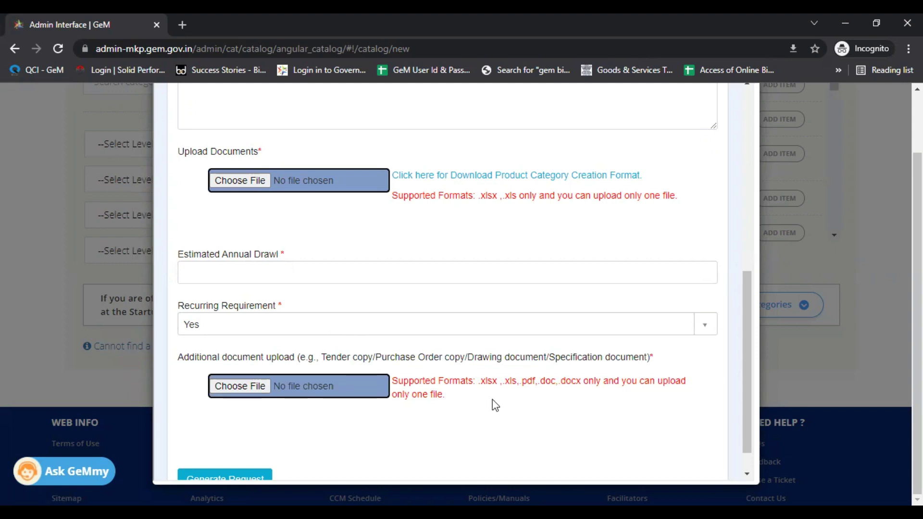
scroll(489, 396, down, 1)
drag(178, 323, 640, 325)
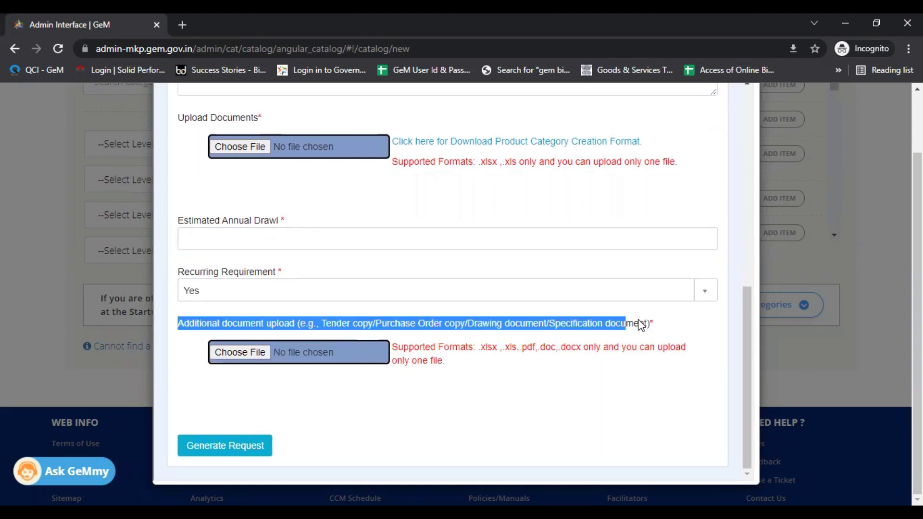
click(641, 325)
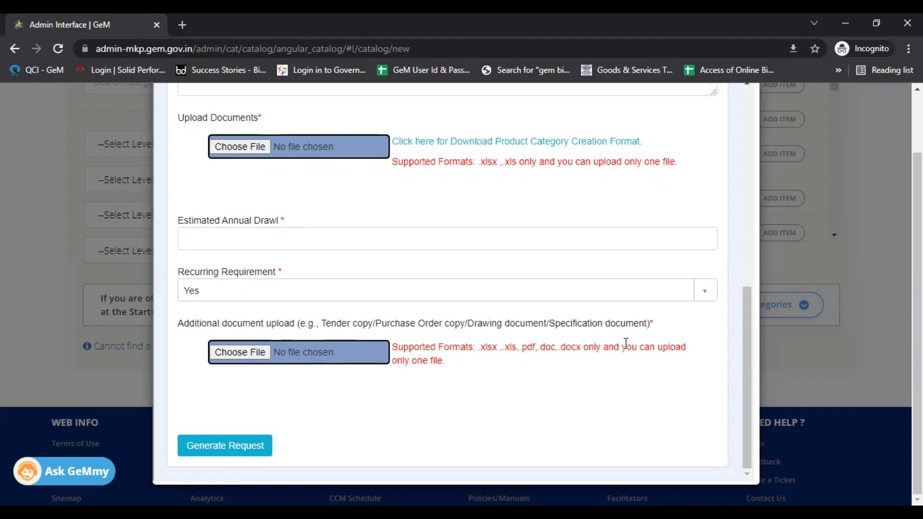
Open the list of own submitted requests and examine its request detail table
scroll(625, 342, up, 3)
scroll(625, 346, down, 3)
scroll(491, 399, up, 8)
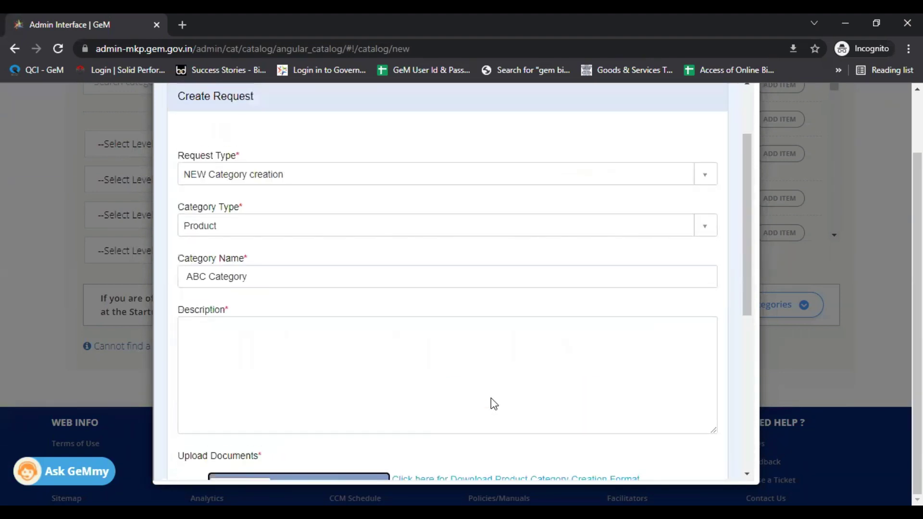
scroll(491, 403, up, 2)
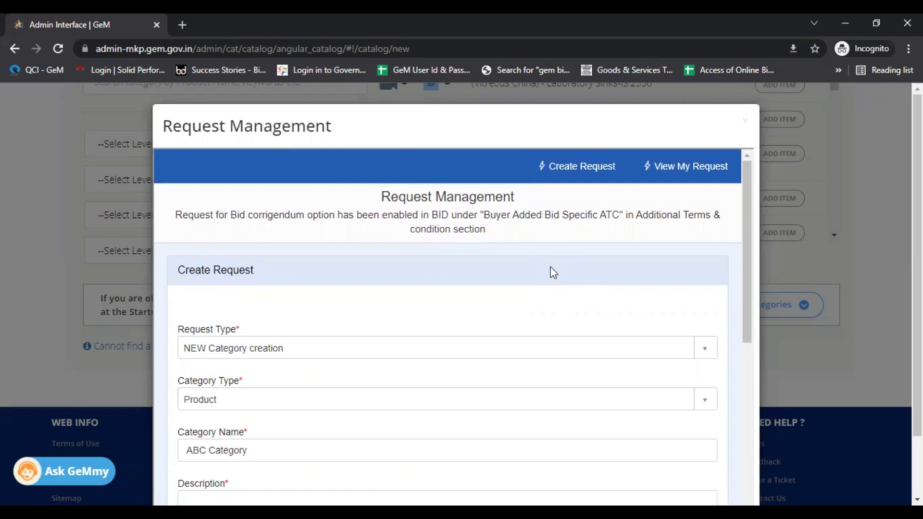
click(686, 169)
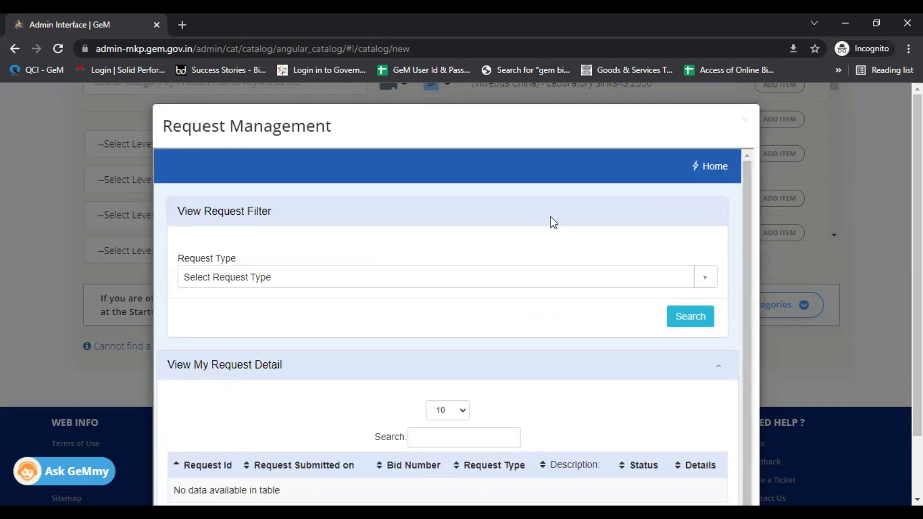
scroll(549, 250, down, 1)
scroll(546, 325, down, 2)
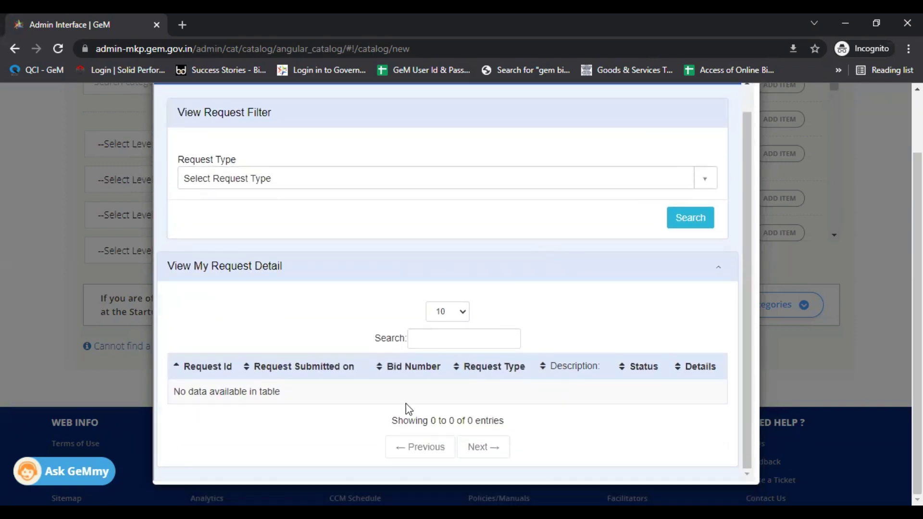
drag(173, 397, 625, 413)
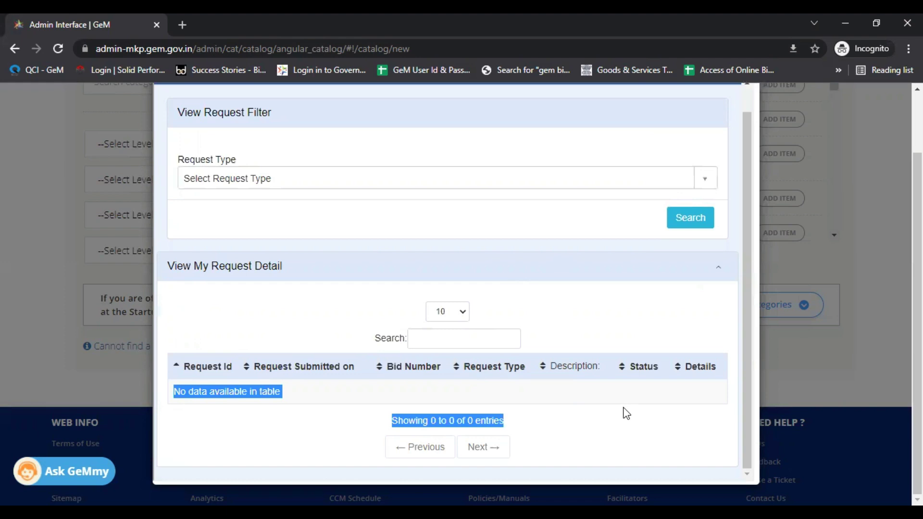
click(625, 412)
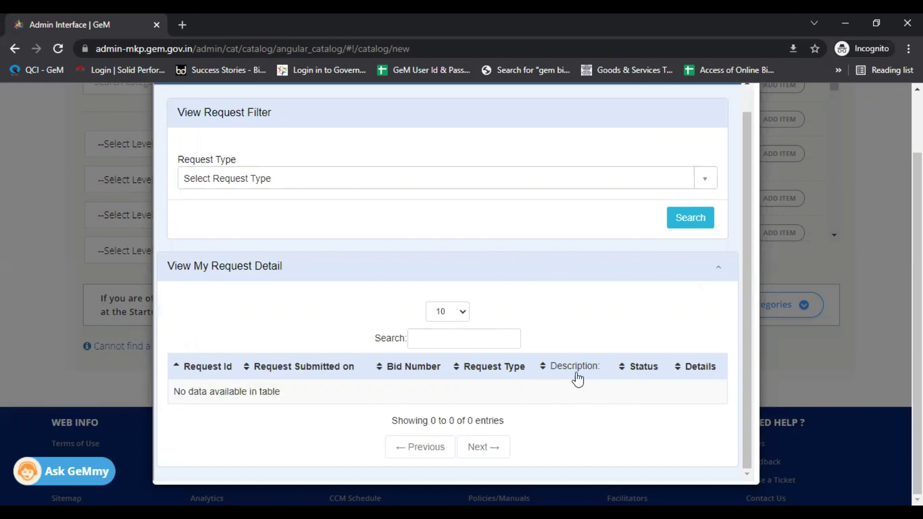
Check the request filter and detail sections once more, and close the Request Management window
scroll(584, 369, up, 1)
scroll(587, 366, up, 3)
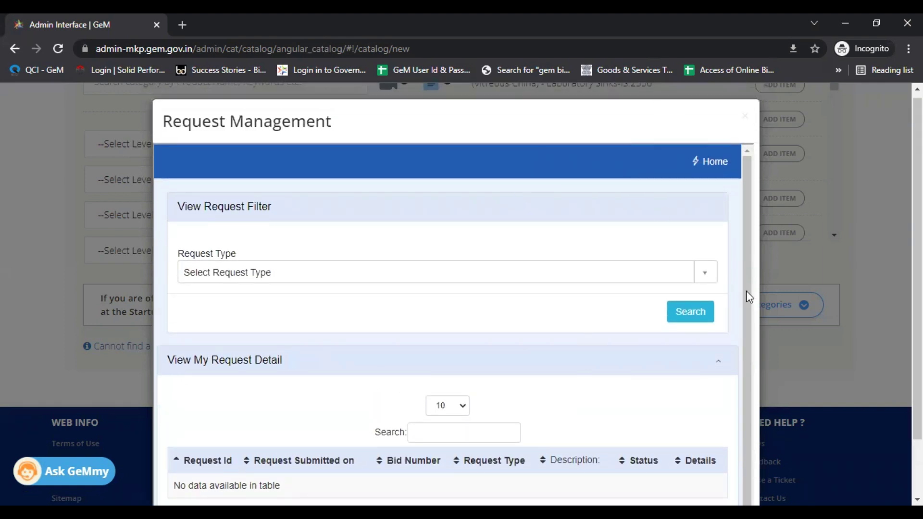
scroll(747, 290, down, 1)
scroll(774, 286, down, 3)
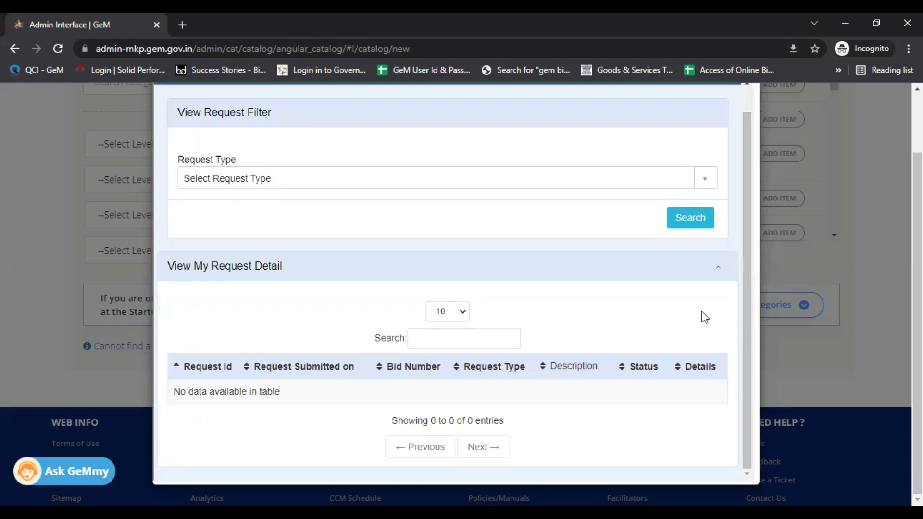
scroll(765, 257, up, 1)
scroll(768, 262, up, 3)
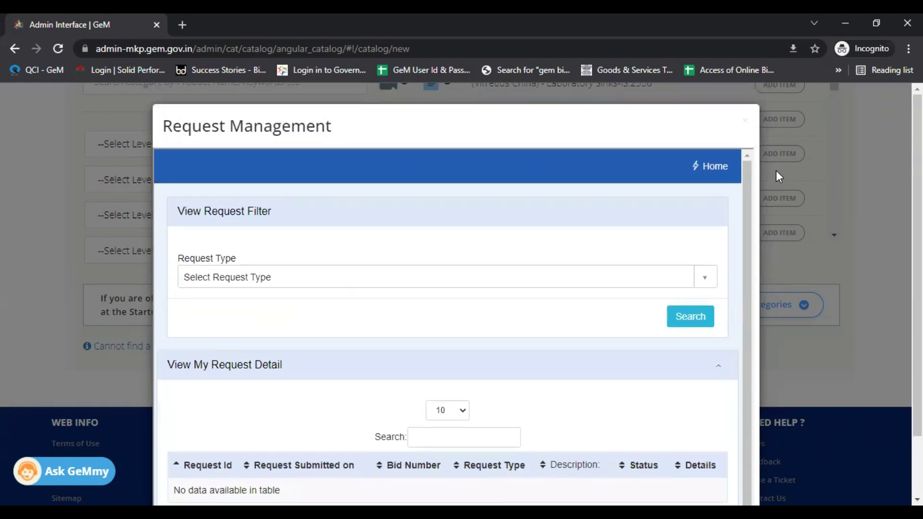
click(745, 126)
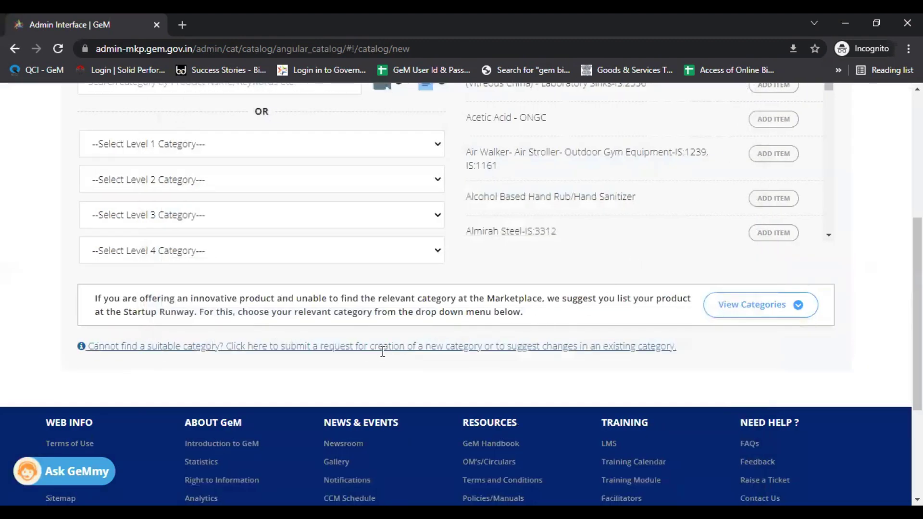
Open the category request form and try to start a Request for Category Up-gradation with category type Product
click(391, 352)
scroll(336, 309, down, 2)
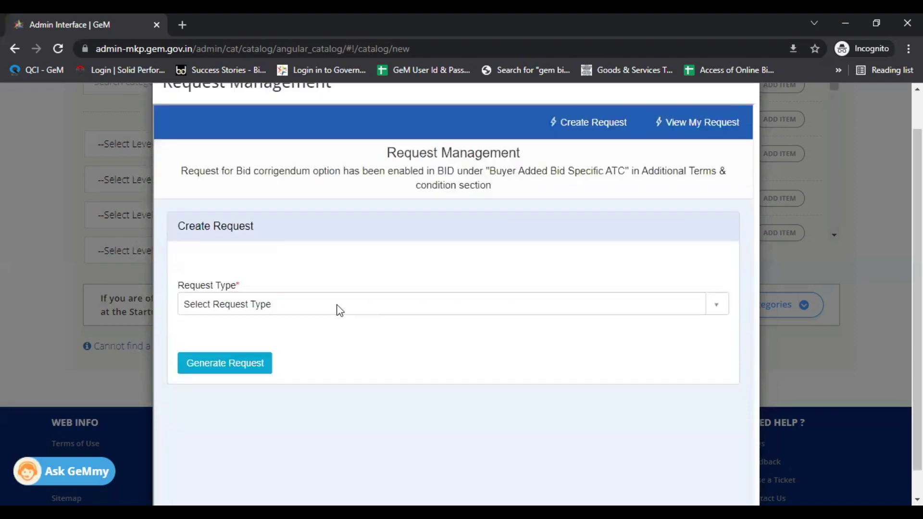
click(341, 286)
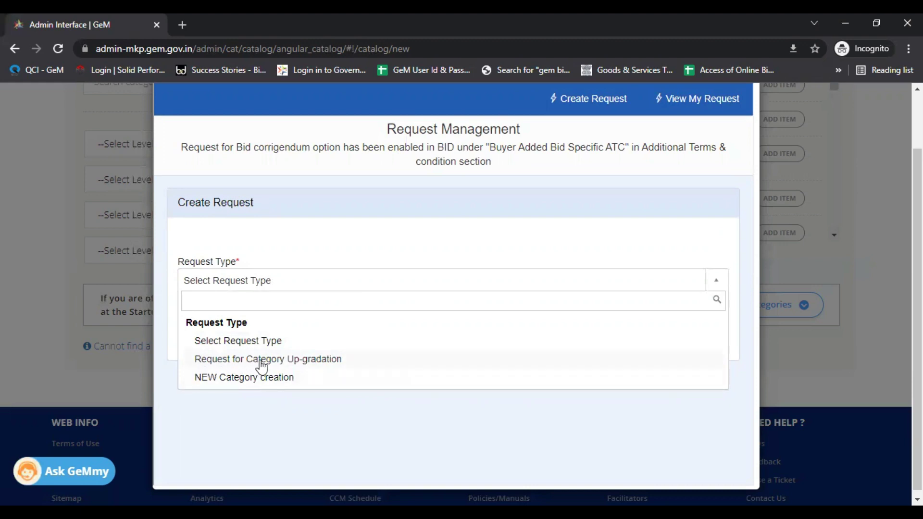
click(335, 368)
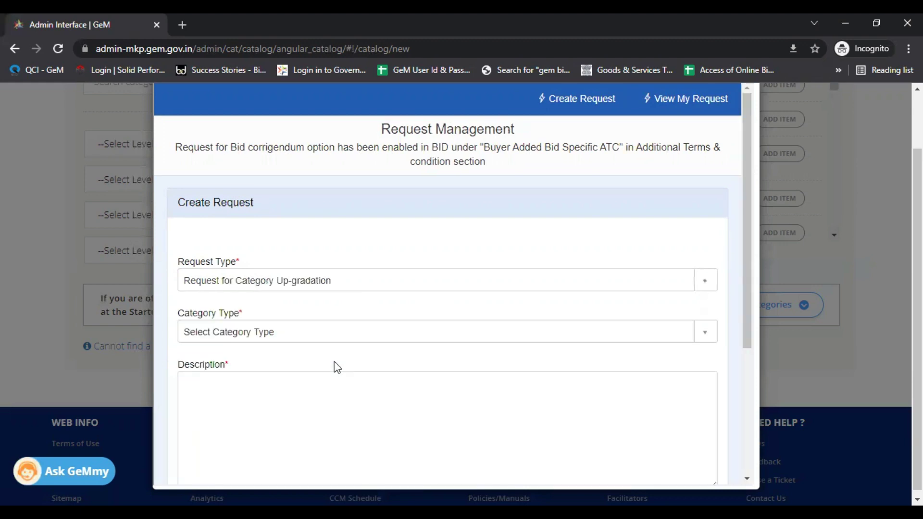
scroll(406, 299, down, 1)
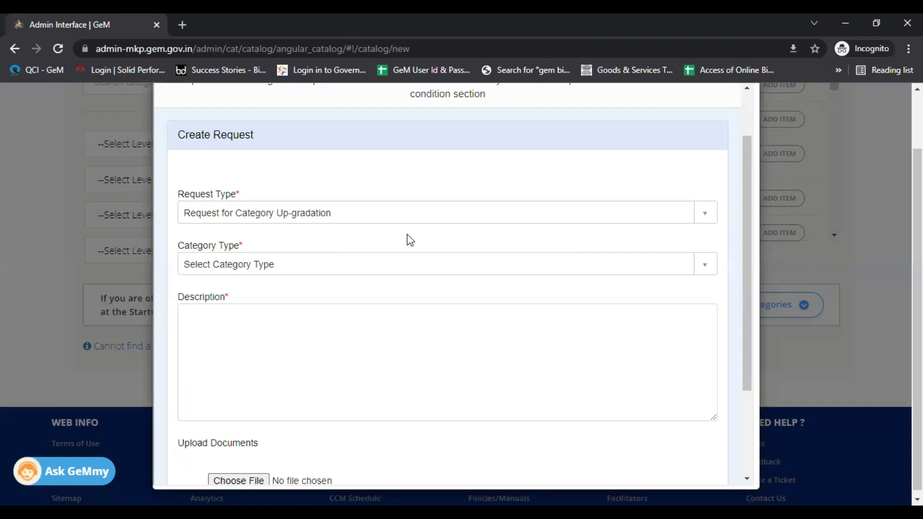
click(298, 266)
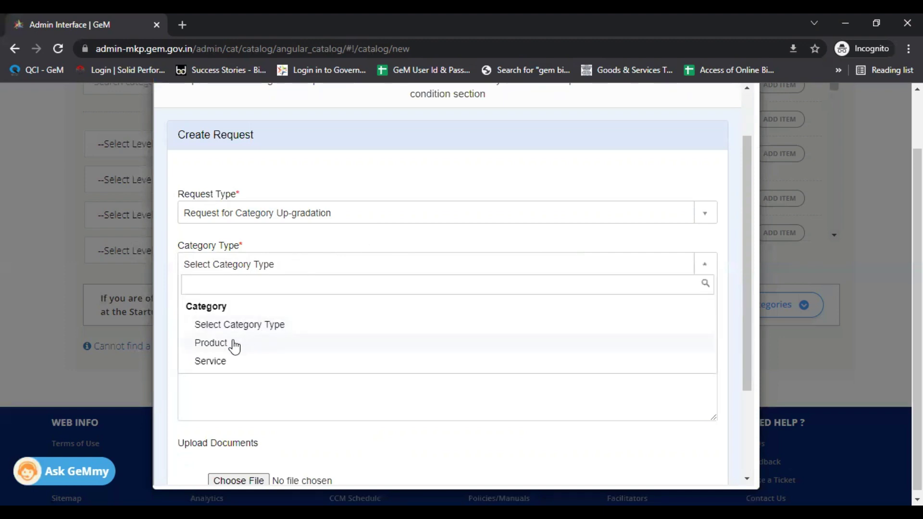
click(233, 342)
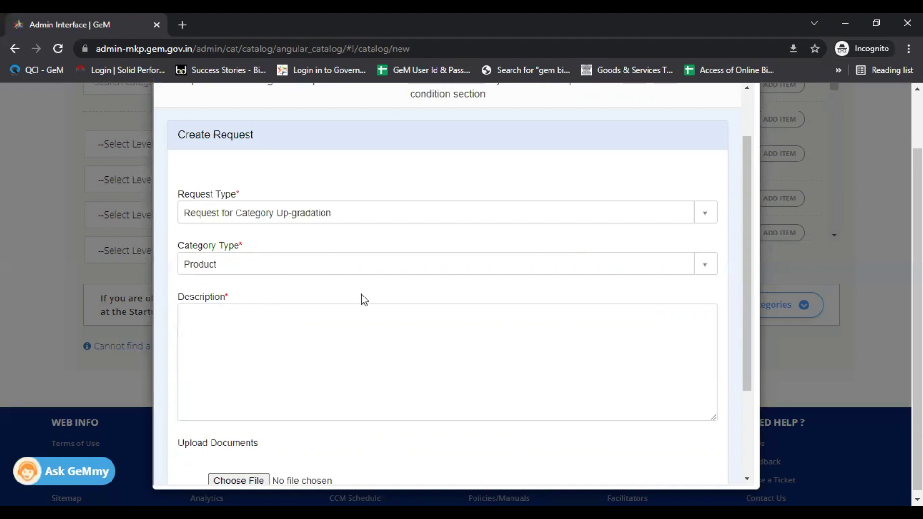
Examine the Request Type, Category Type, Description and Upload Documents fields of the up-gradation request form
scroll(345, 258, down, 3)
scroll(345, 257, up, 1)
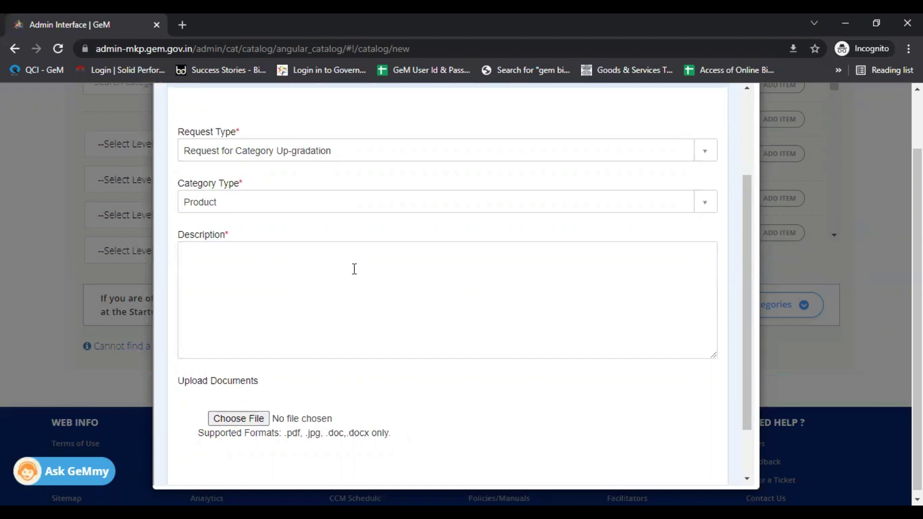
scroll(361, 233, down, 1)
scroll(366, 232, up, 1)
click(276, 277)
scroll(347, 272, up, 1)
scroll(245, 178, down, 2)
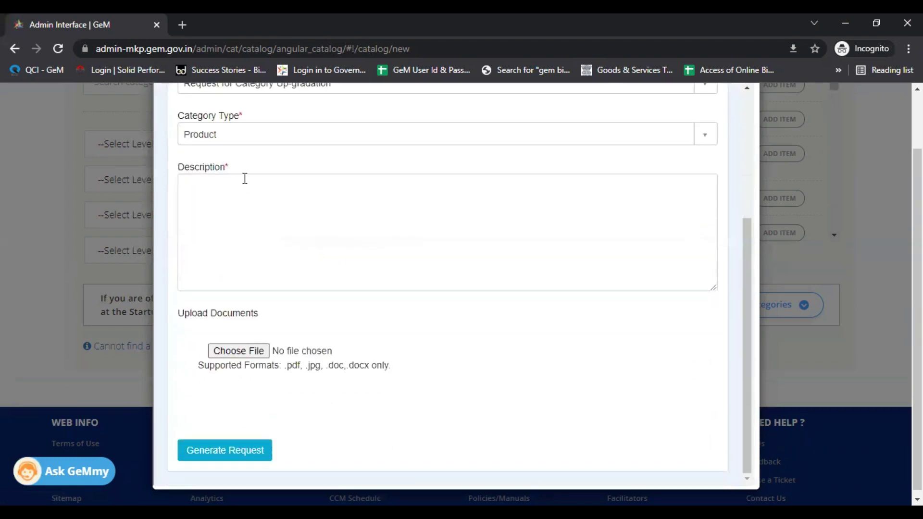
scroll(371, 272, up, 3)
scroll(337, 320, down, 2)
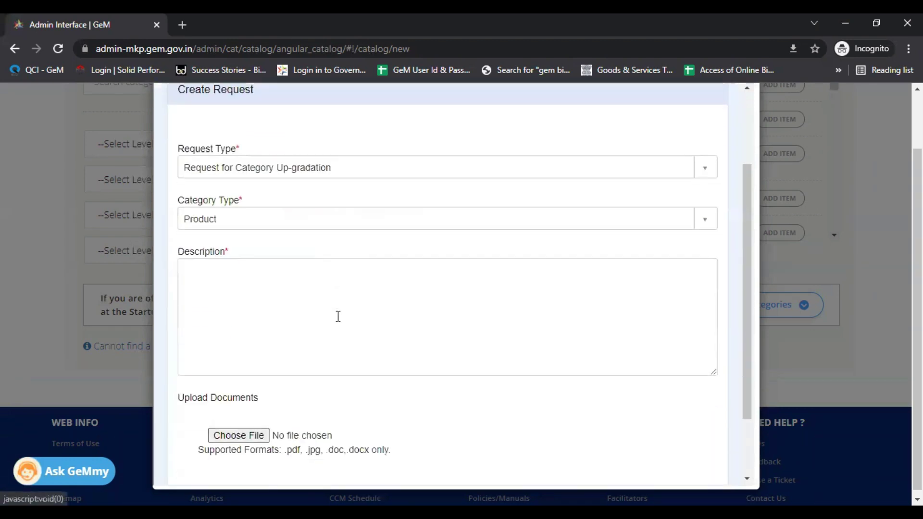
scroll(338, 288, down, 1)
scroll(422, 339, up, 3)
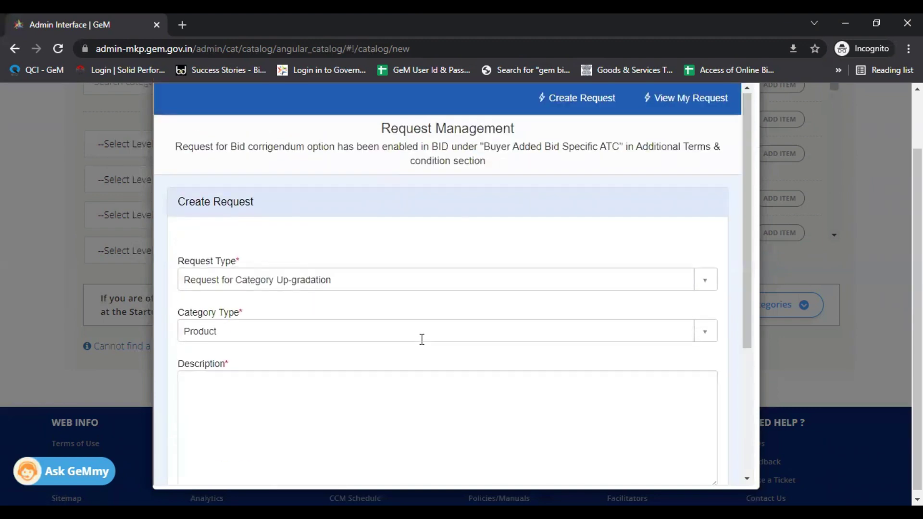
scroll(375, 325, up, 2)
scroll(374, 310, down, 5)
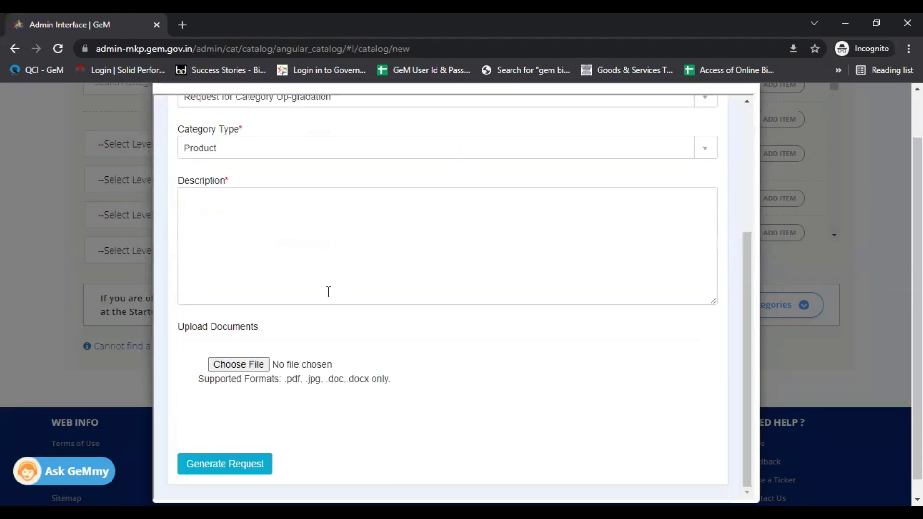
scroll(329, 292, down, 1)
click(286, 250)
scroll(362, 345, up, 3)
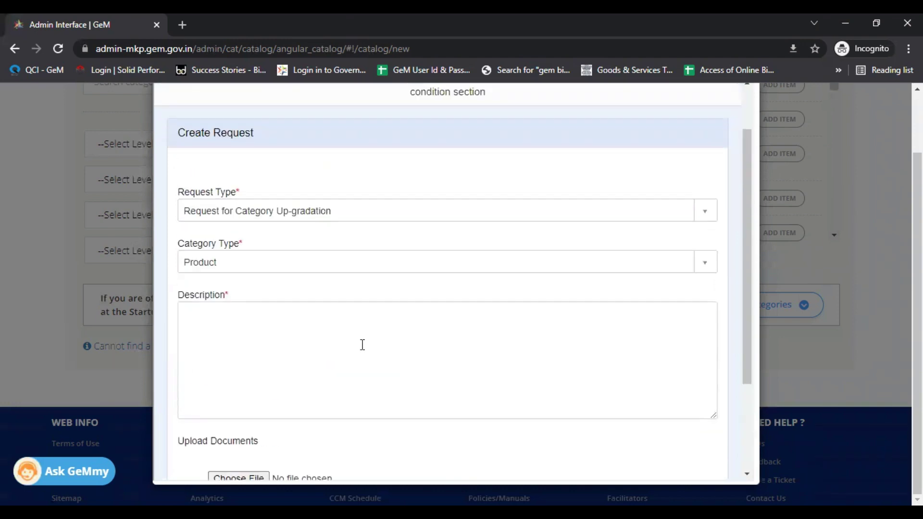
scroll(391, 296, up, 2)
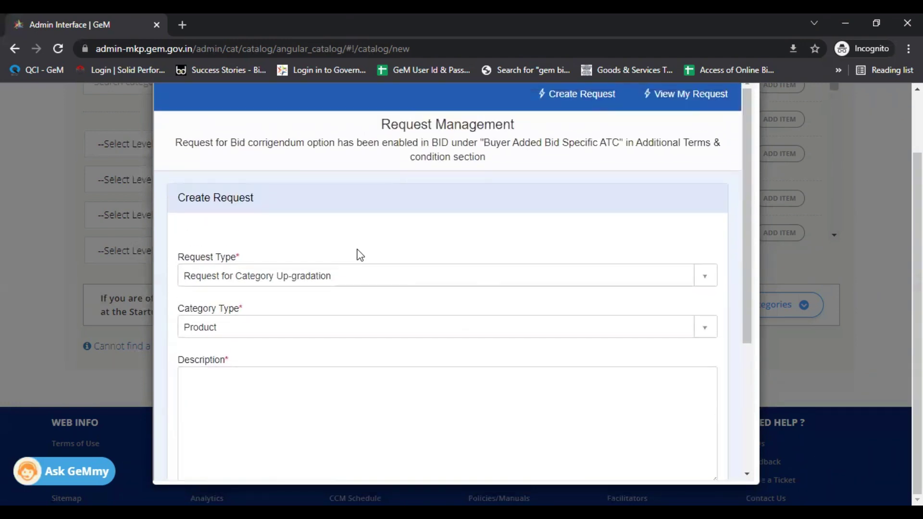
scroll(348, 268, down, 5)
scroll(261, 239, up, 2)
scroll(337, 259, up, 4)
scroll(297, 306, down, 5)
scroll(260, 182, up, 5)
scroll(380, 332, down, 3)
scroll(481, 202, up, 3)
scroll(608, 218, down, 2)
Reload the catalogue page and reopen the form for requesting a new category or changes to an existing one
click(58, 48)
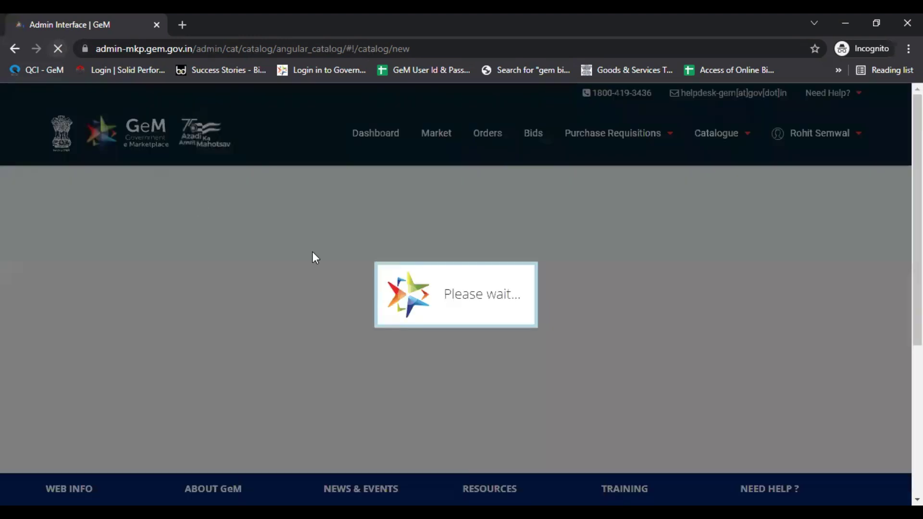
scroll(443, 241, down, 5)
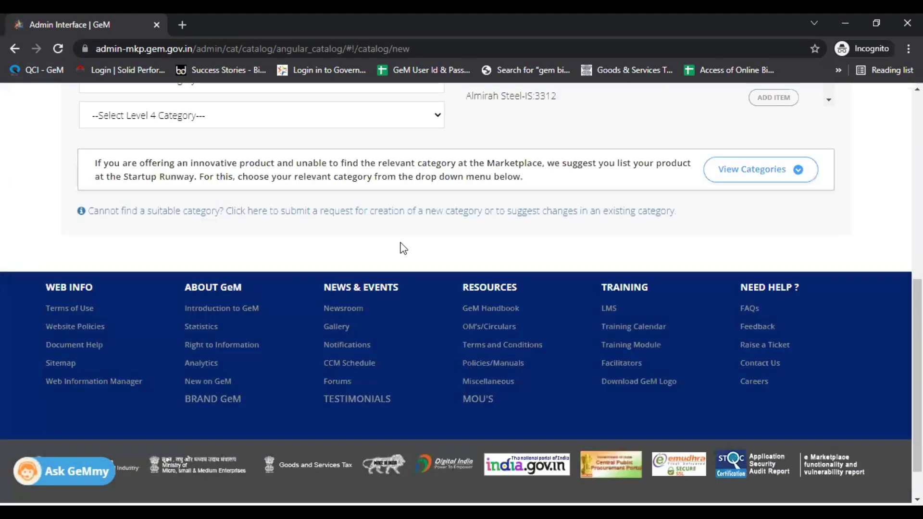
click(357, 211)
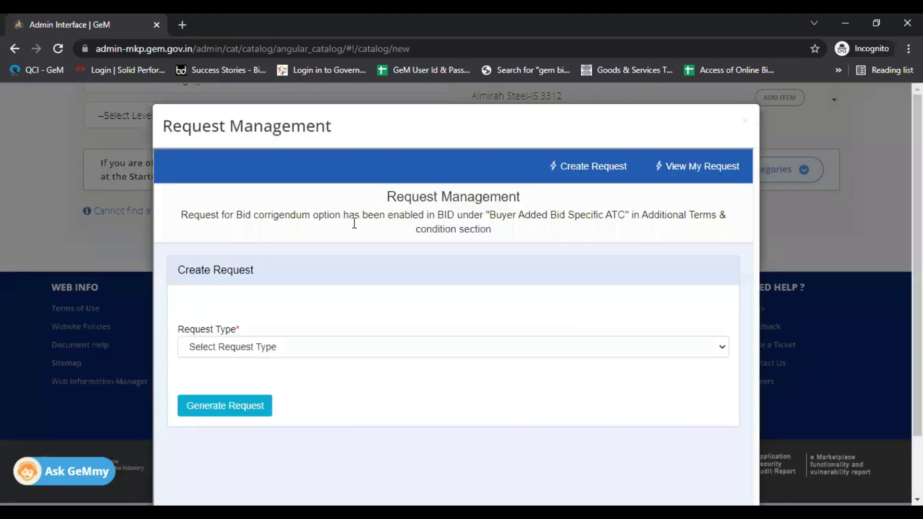
scroll(354, 223, down, 2)
Set the request type to Request for Category Up-gradation and the category type to Product
click(260, 274)
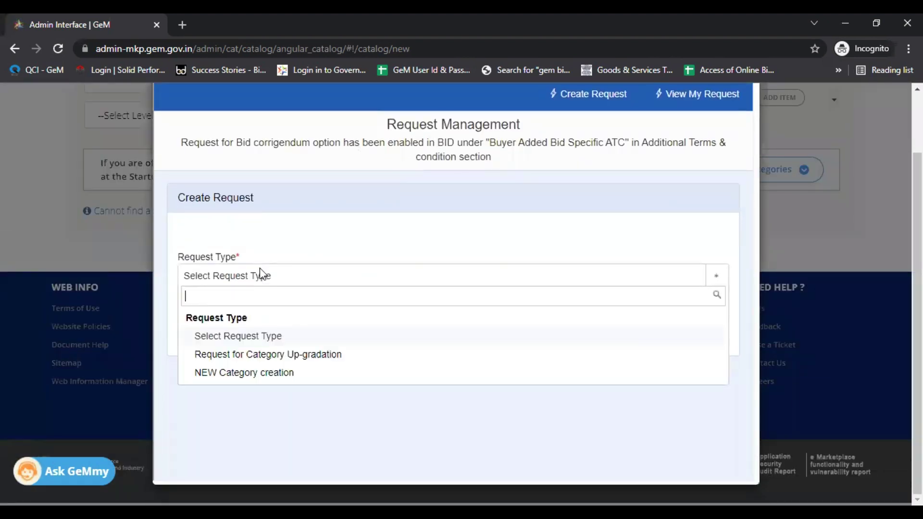
click(258, 360)
scroll(307, 305, down, 4)
click(245, 198)
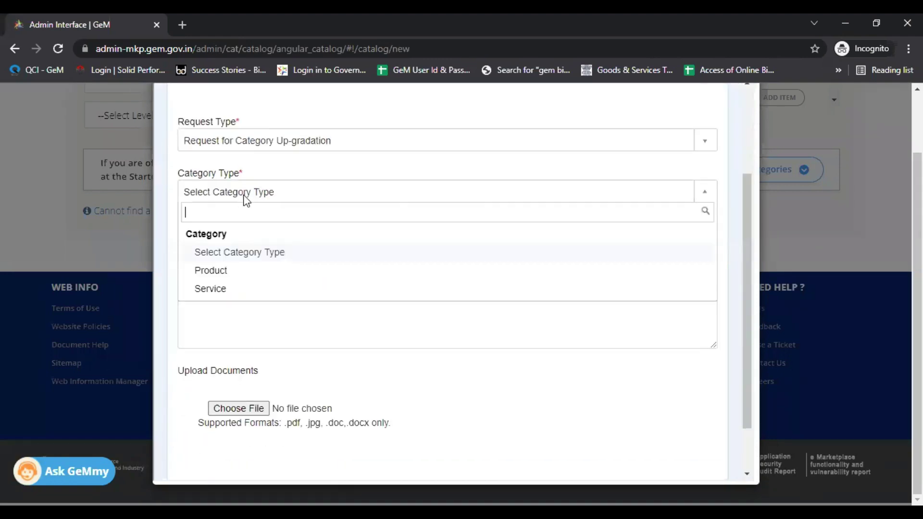
click(214, 270)
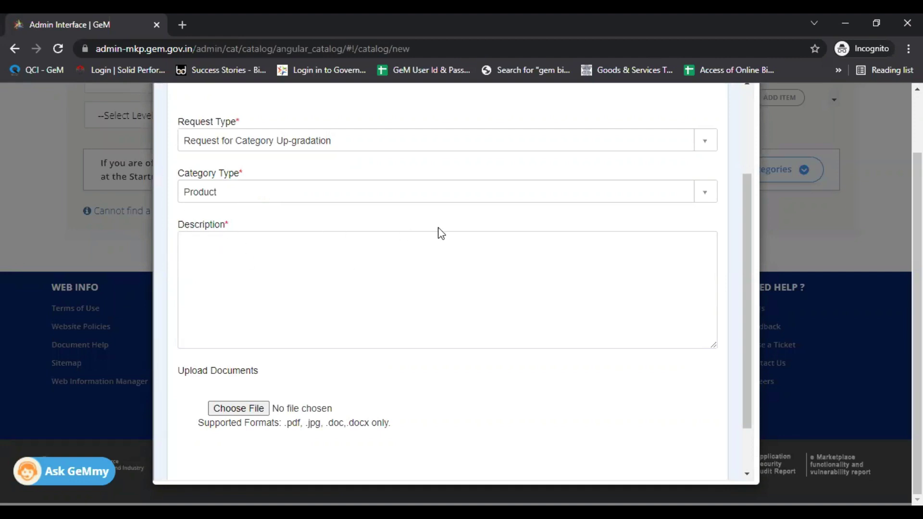
Select Adjusting Plates as the category name for the up-gradation request
scroll(505, 231, up, 1)
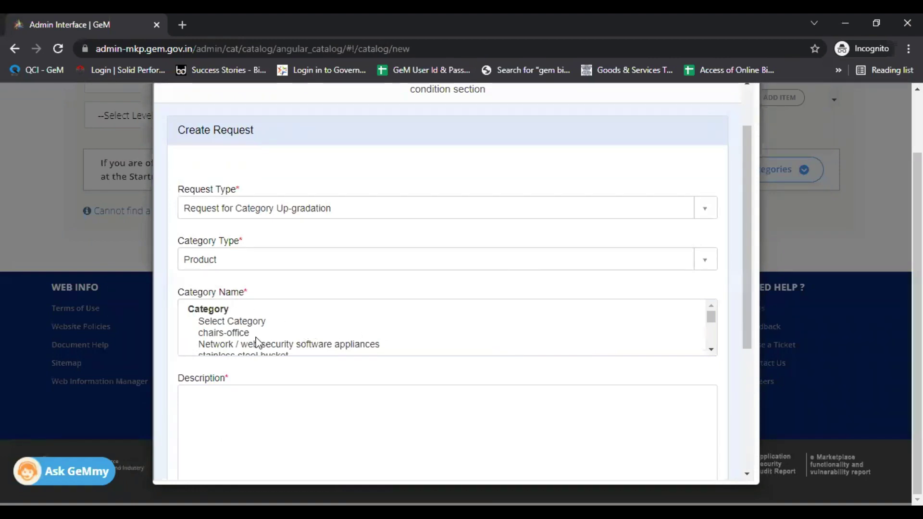
scroll(255, 332, down, 10)
scroll(255, 330, down, 15)
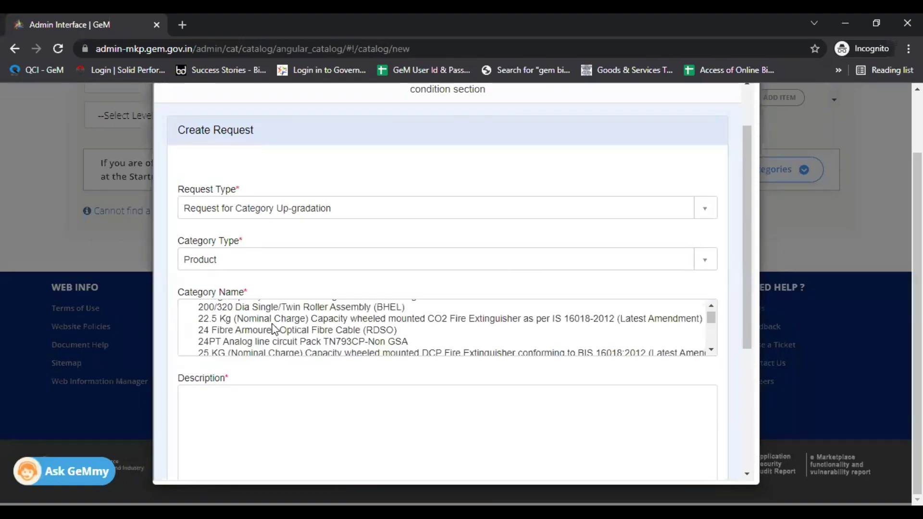
scroll(275, 336, down, 15)
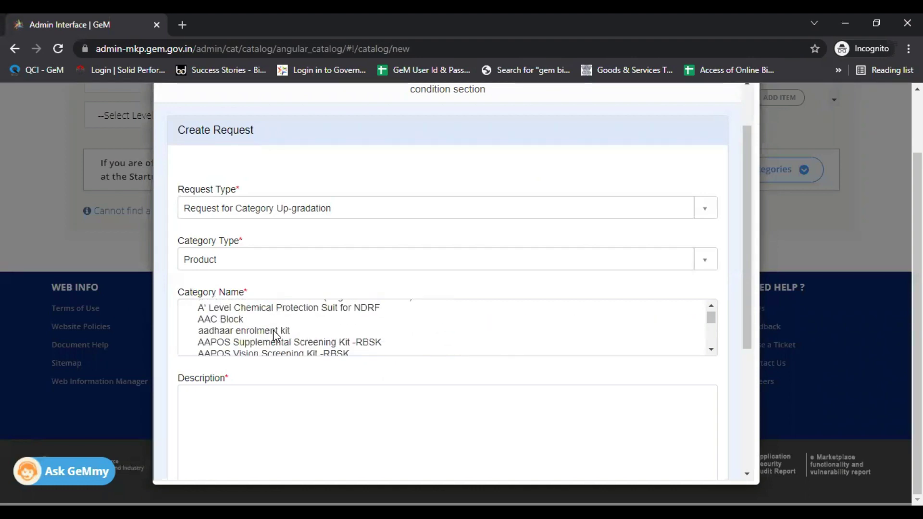
scroll(273, 331, down, 10)
scroll(260, 327, down, 2)
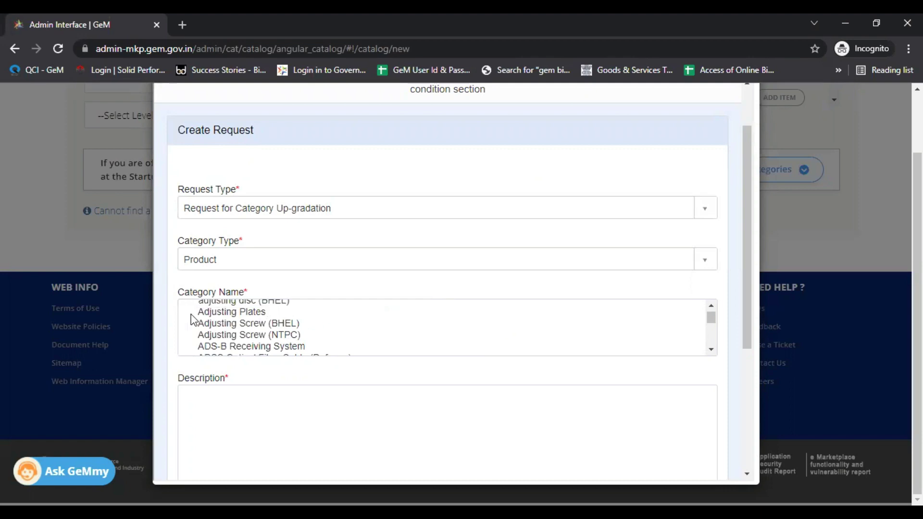
click(250, 313)
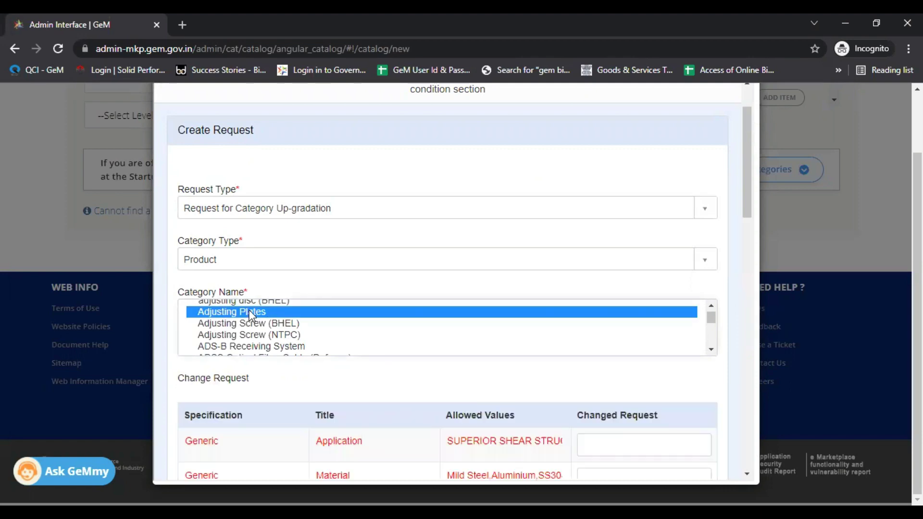
Examine the specifications, titles and allowed values in the Change Request table for Adjusting Plates
scroll(344, 336, down, 1)
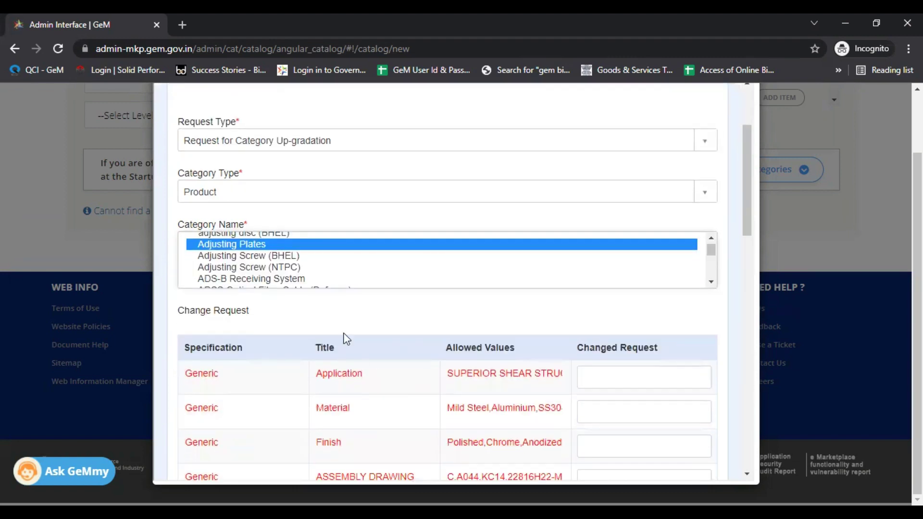
scroll(393, 342, down, 4)
scroll(353, 264, down, 1)
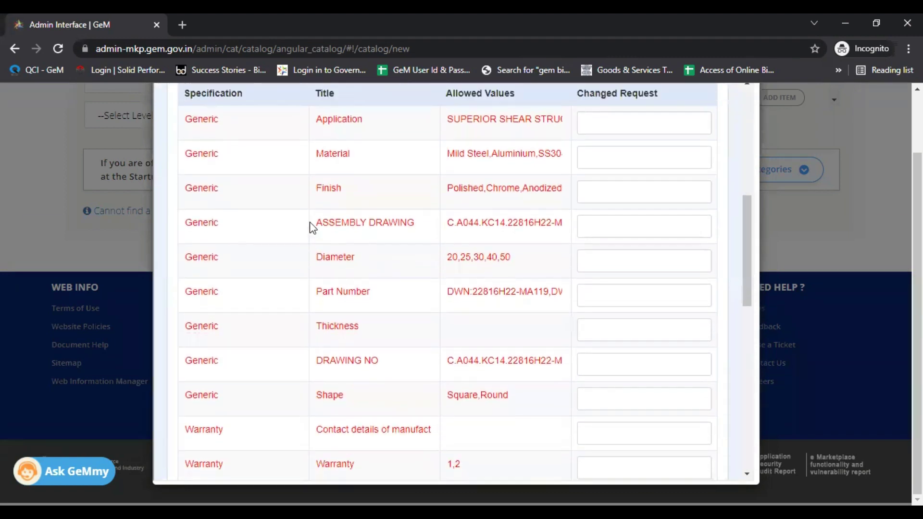
scroll(309, 224, up, 3)
scroll(593, 235, down, 10)
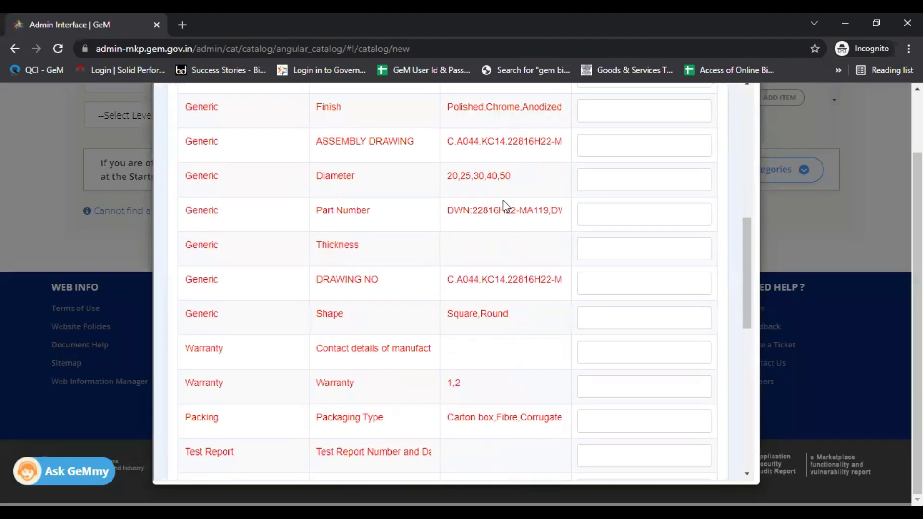
scroll(453, 370, up, 10)
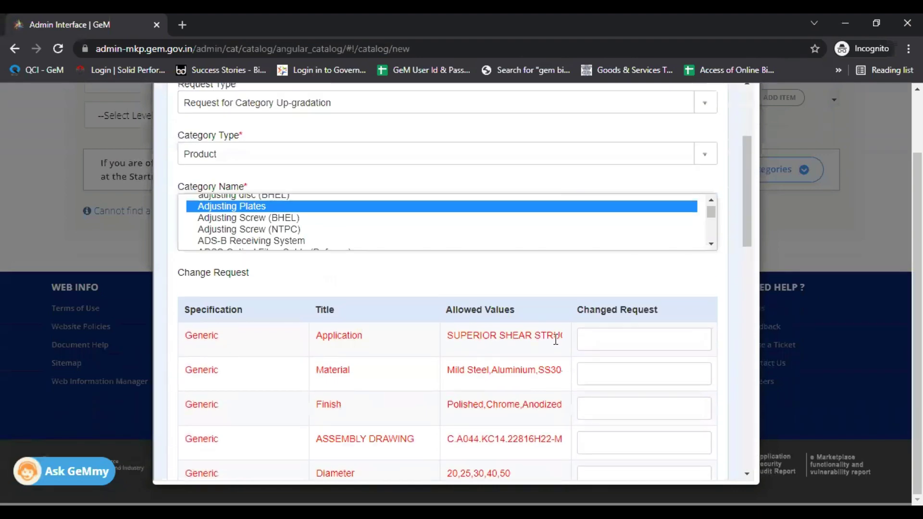
Review the Changed Request entry fields of the table, comparing the Diameter row's allowed values with its change field
click(635, 267)
scroll(626, 243, down, 1)
click(626, 242)
click(619, 310)
click(610, 374)
scroll(618, 326, down, 3)
scroll(618, 308, down, 2)
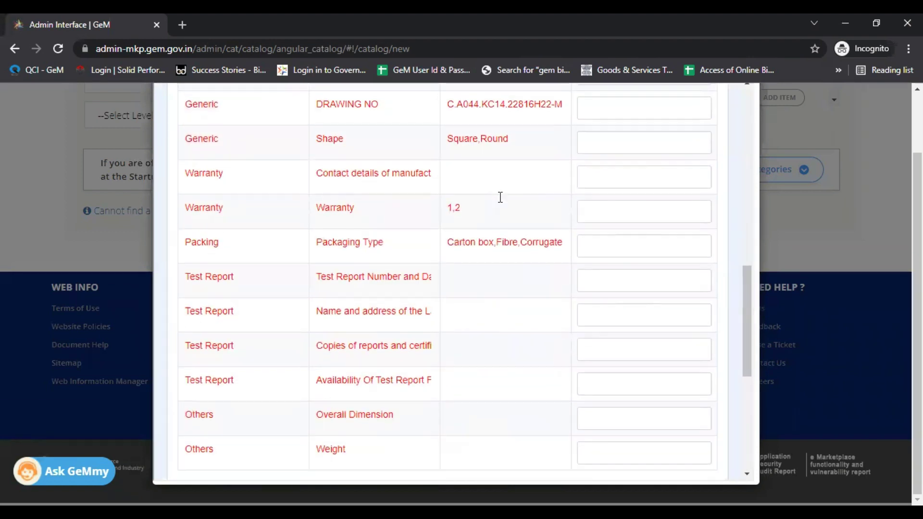
scroll(499, 197, up, 3)
click(443, 206)
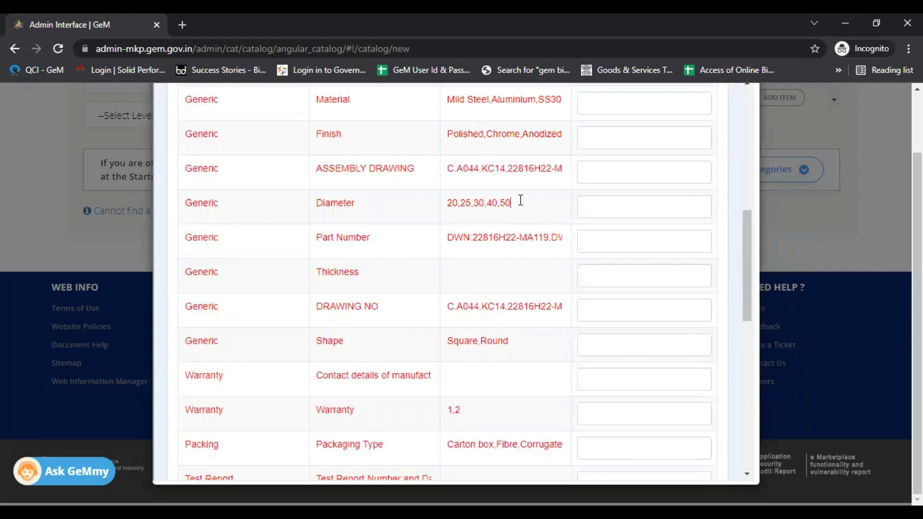
scroll(527, 207, up, 1)
click(518, 269)
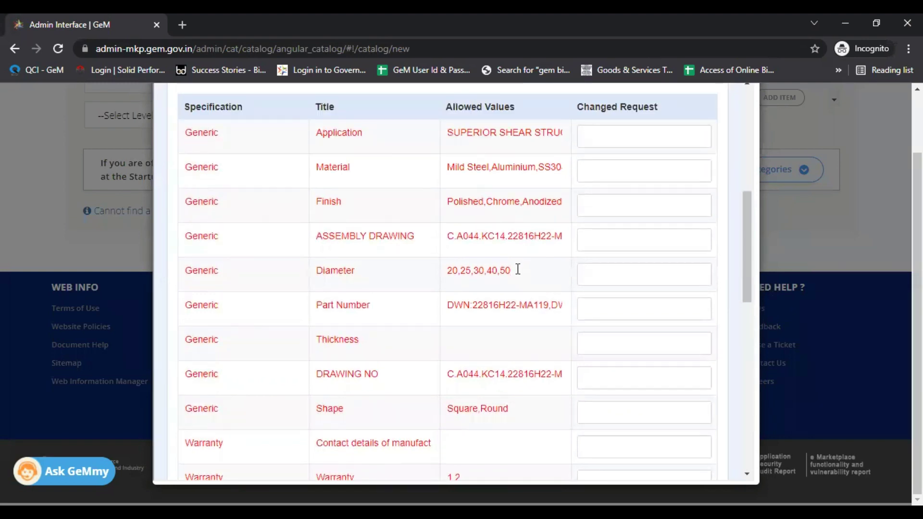
click(578, 272)
Examine the Description and Upload Documents fields below the Change Request table
scroll(628, 276, down, 8)
scroll(629, 275, down, 4)
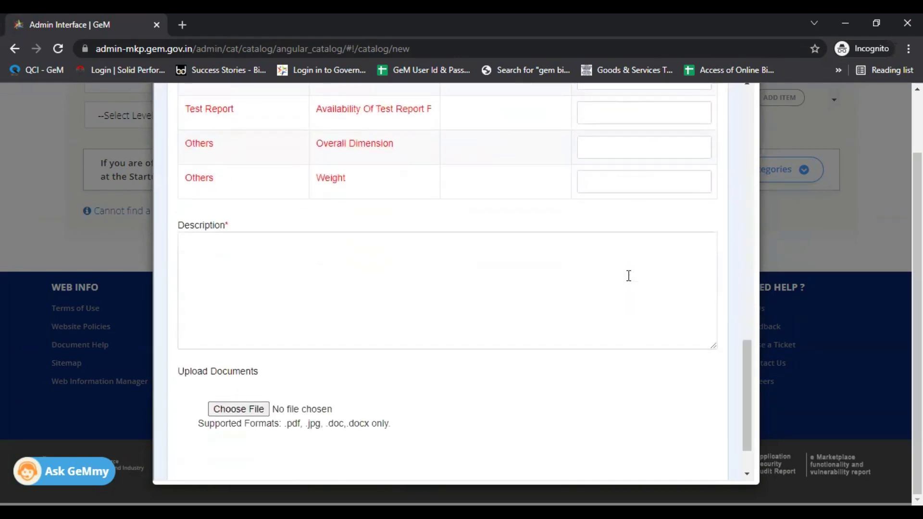
scroll(622, 185, up, 4)
scroll(310, 387, down, 1)
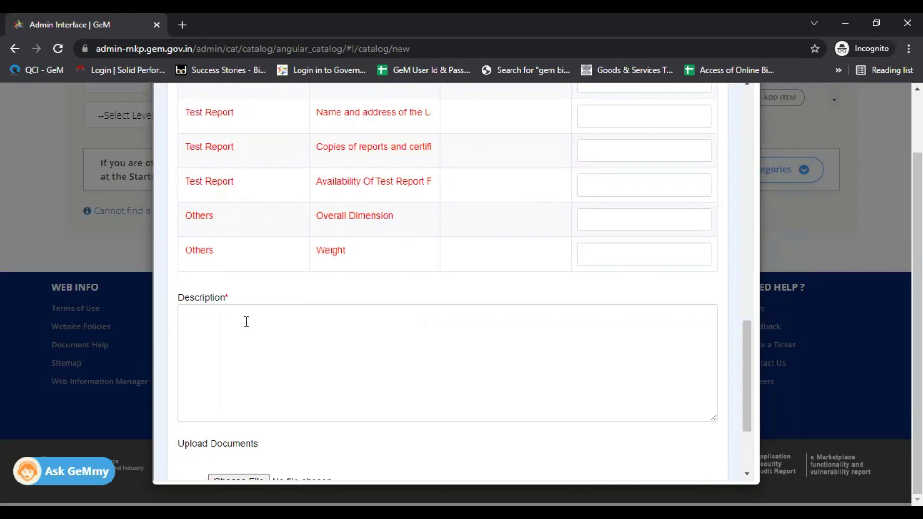
scroll(246, 321, down, 2)
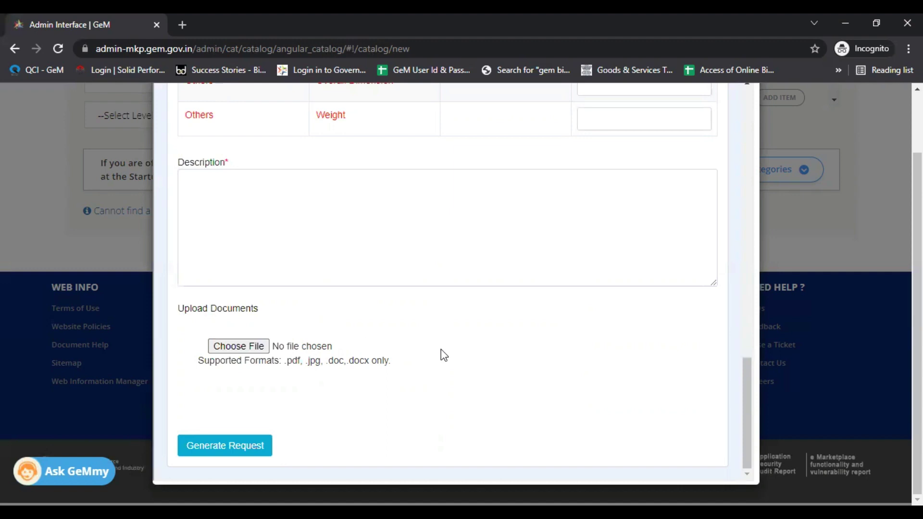
scroll(360, 221, up, 3)
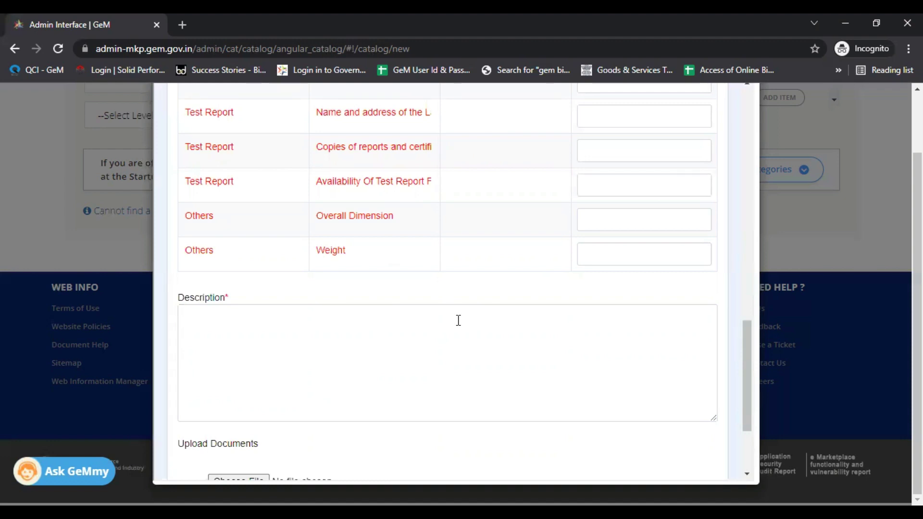
scroll(457, 323, down, 3)
Look over the Change Request table once more and open the list of own submitted requests
scroll(512, 325, up, 10)
scroll(351, 418, down, 10)
scroll(568, 301, up, 10)
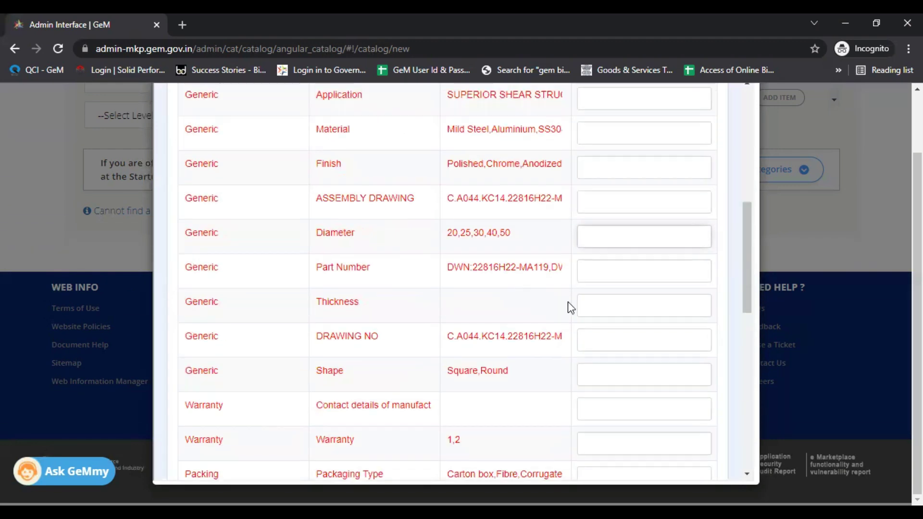
scroll(586, 255, up, 10)
click(685, 94)
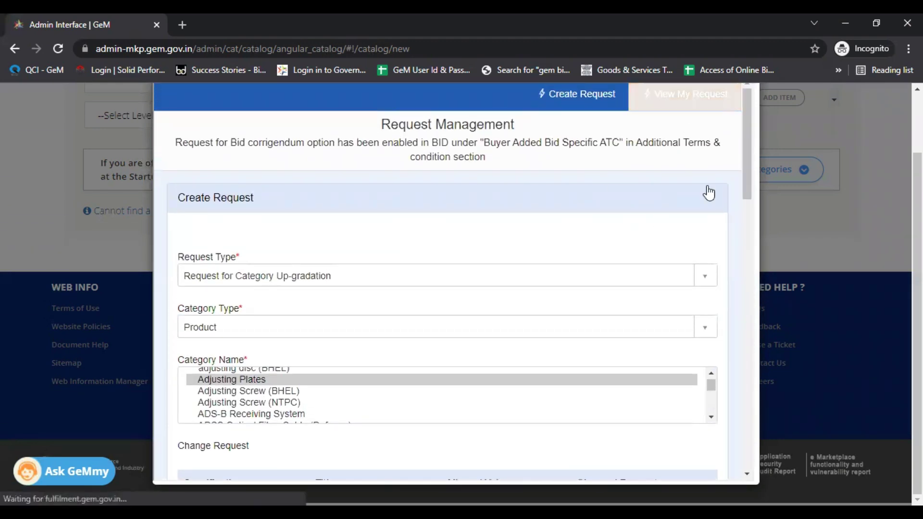